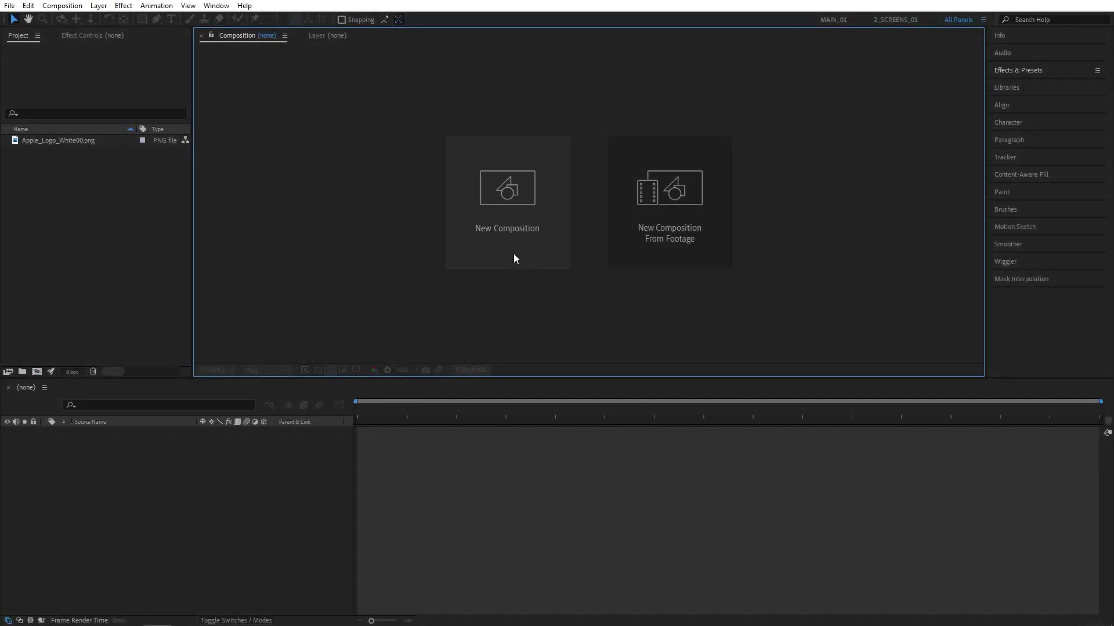
Step: Create a new 1920×1080 composition named Render
left_click(514, 252)
type("Render")
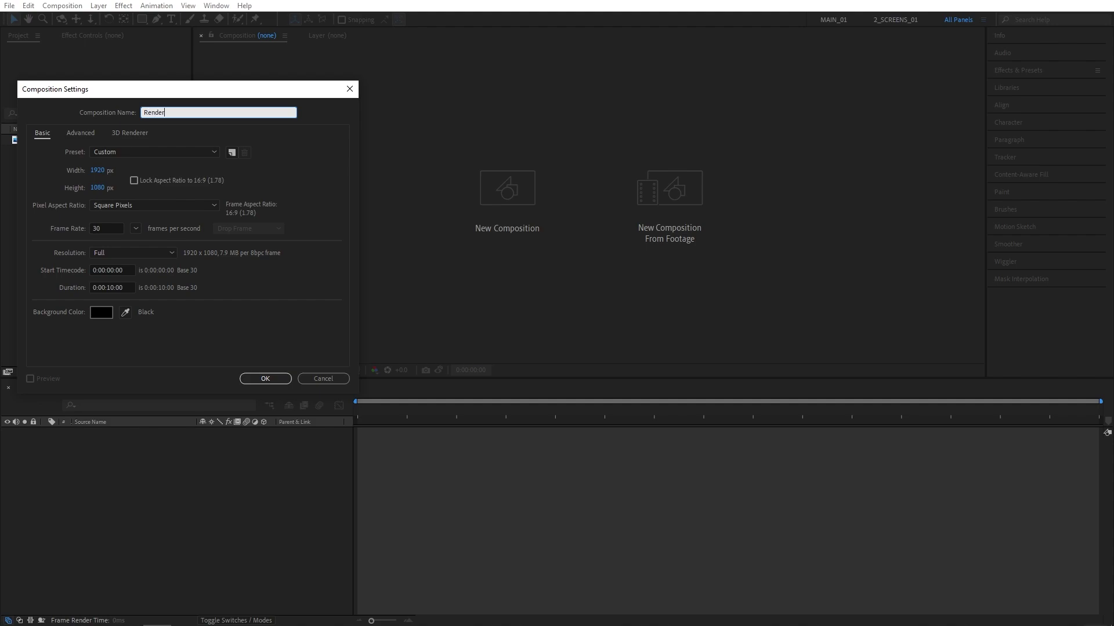
left_click(270, 383)
Step: Add the apple logo image to Render and scale it to 70%
left_click_drag(110, 141, 139, 450)
key("s")
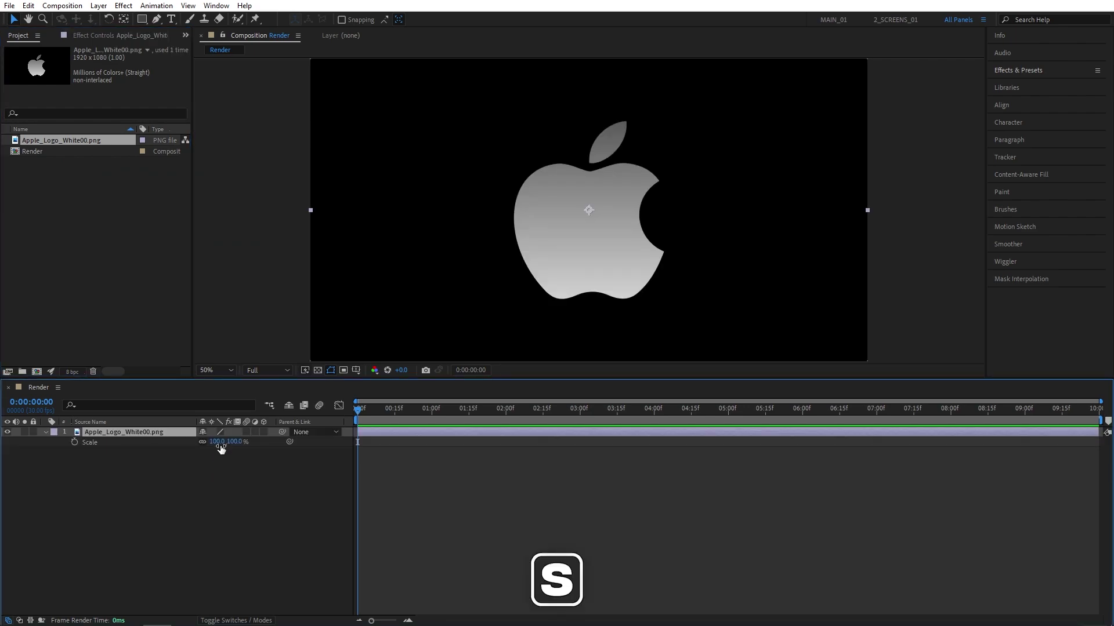
left_click(218, 442)
key("Return")
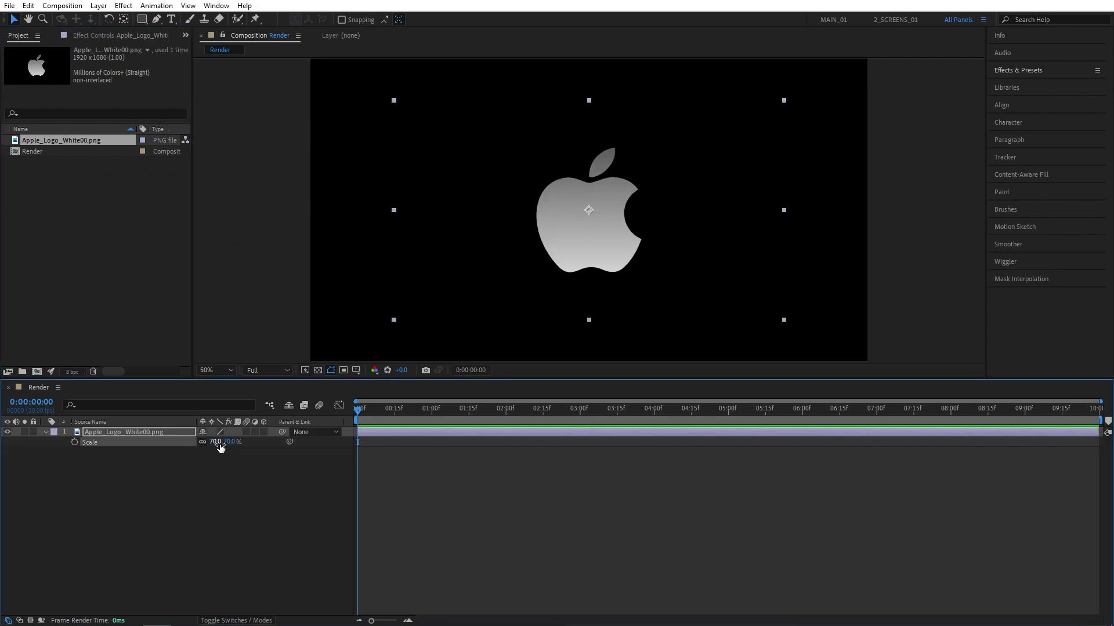
Step: Pre-compose the logo layer as 'Logo', moving all attributes into the new composition
right_click(135, 433)
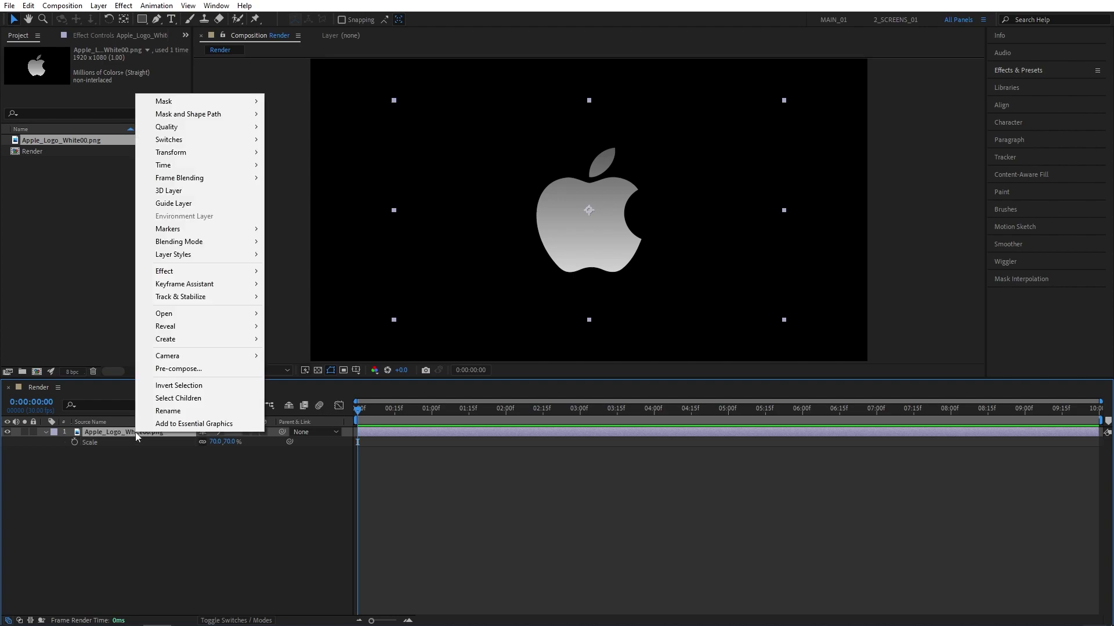
left_click(188, 367)
type("Logo")
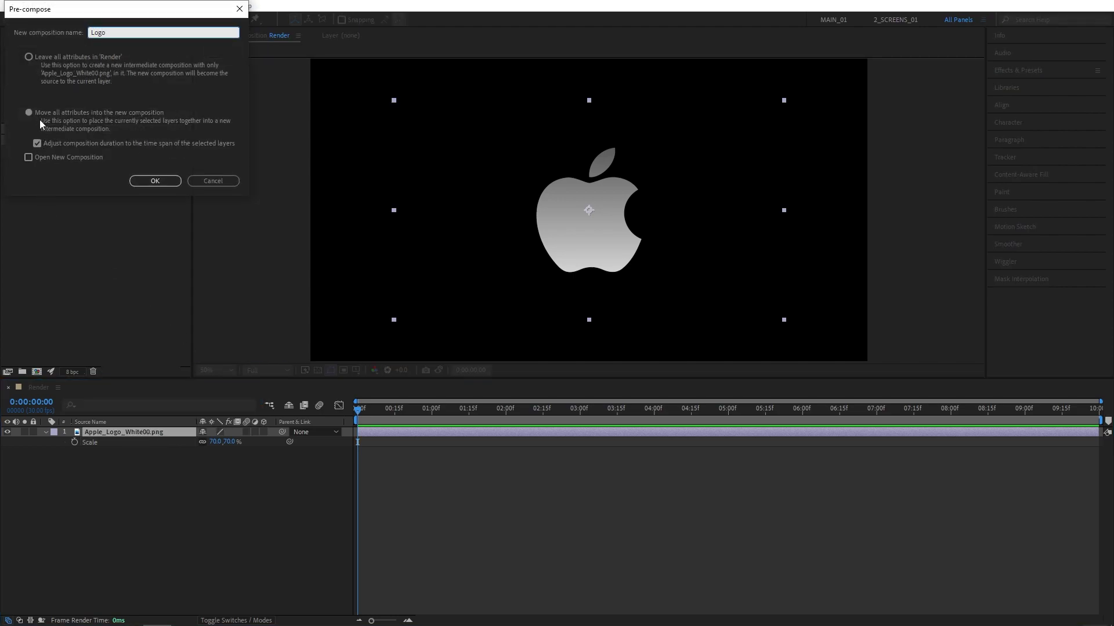
left_click(29, 112)
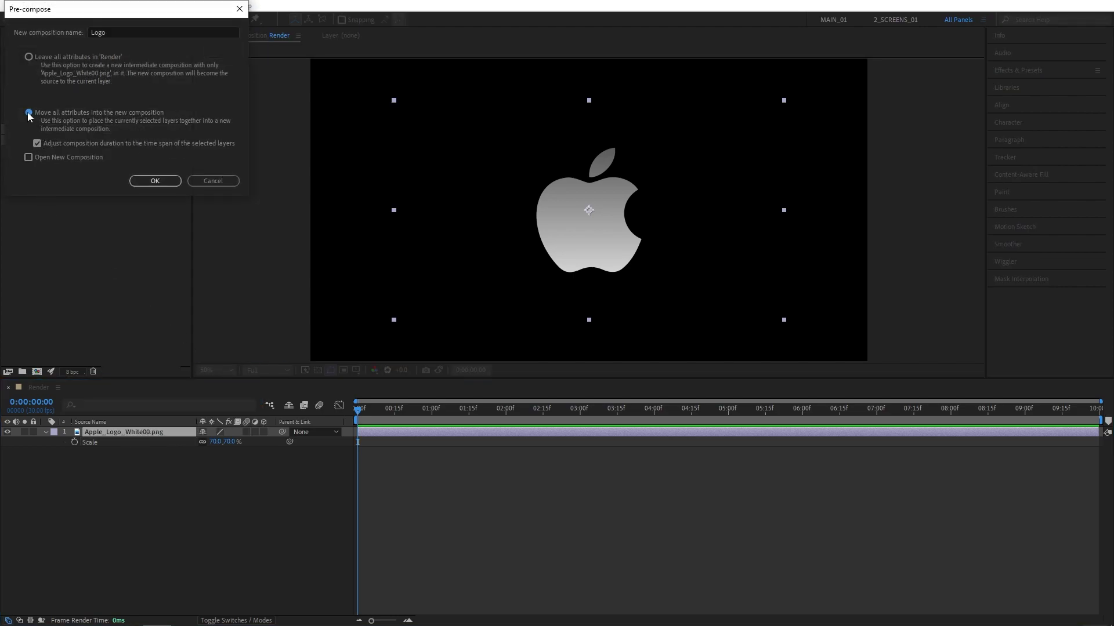
left_click(155, 181)
Step: Nest the Logo layer in a new precomp named Vegas
left_click(151, 476)
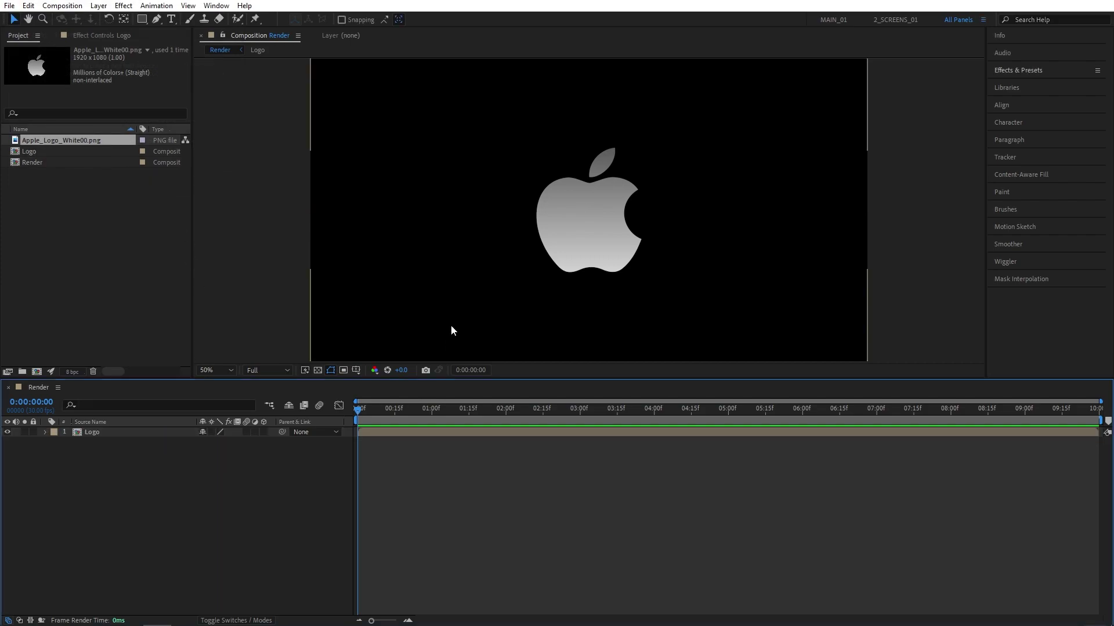
right_click(102, 430)
left_click(154, 366)
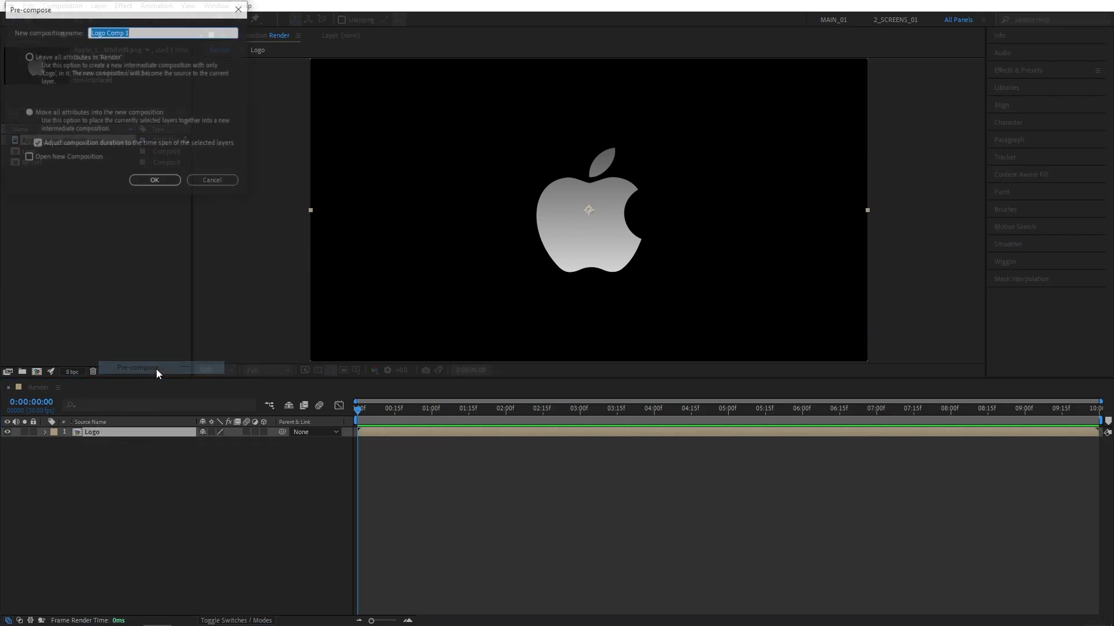
type("Vegas")
left_click(152, 182)
Step: Apply the Vegas effect to the Vegas layer from Effects & Presets
left_click(1025, 70)
left_click(1018, 84)
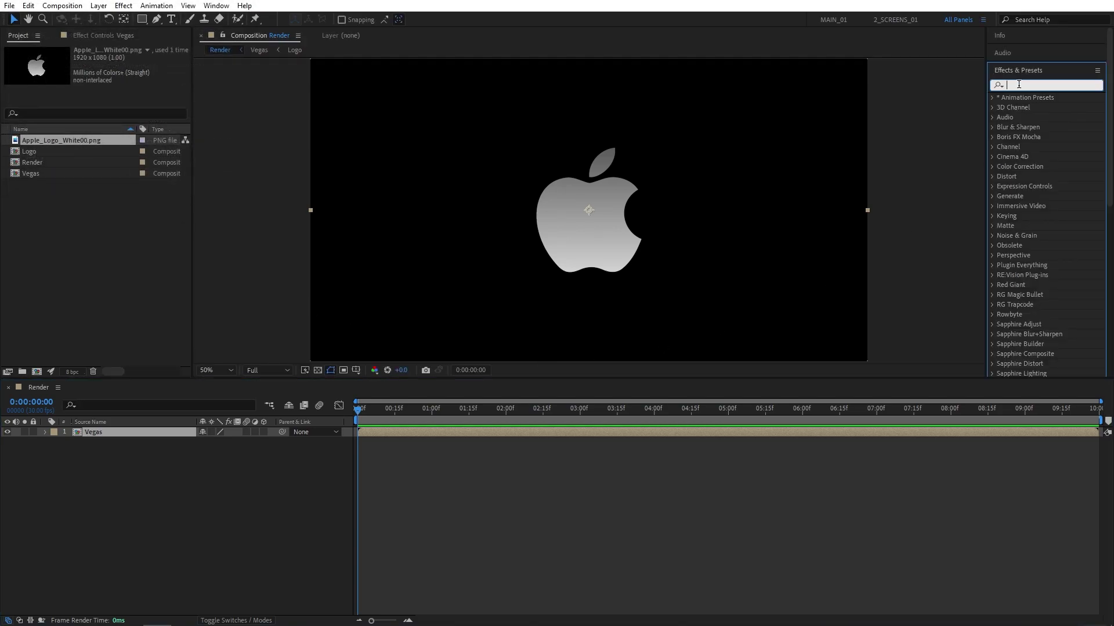
type("vegas")
left_click_drag(1030, 110, 124, 432)
Step: Set the Vegas blend mode to Transparent and Image Contours Threshold to 79
left_click(208, 239)
left_click(208, 257)
left_click(188, 479)
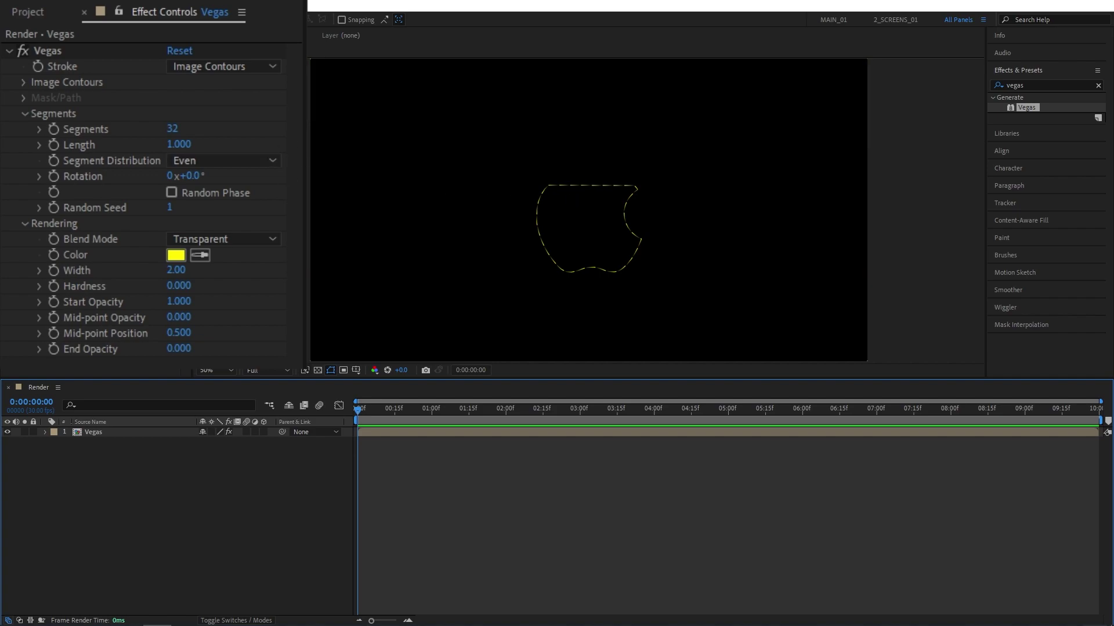
left_click(25, 82)
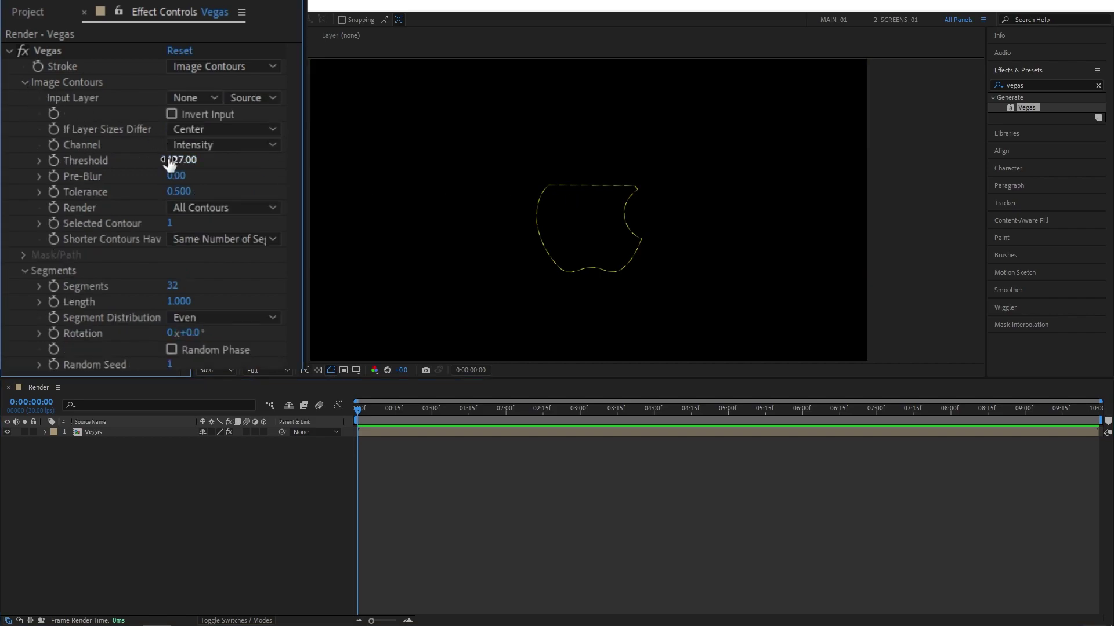
left_click_drag(163, 161, 151, 167)
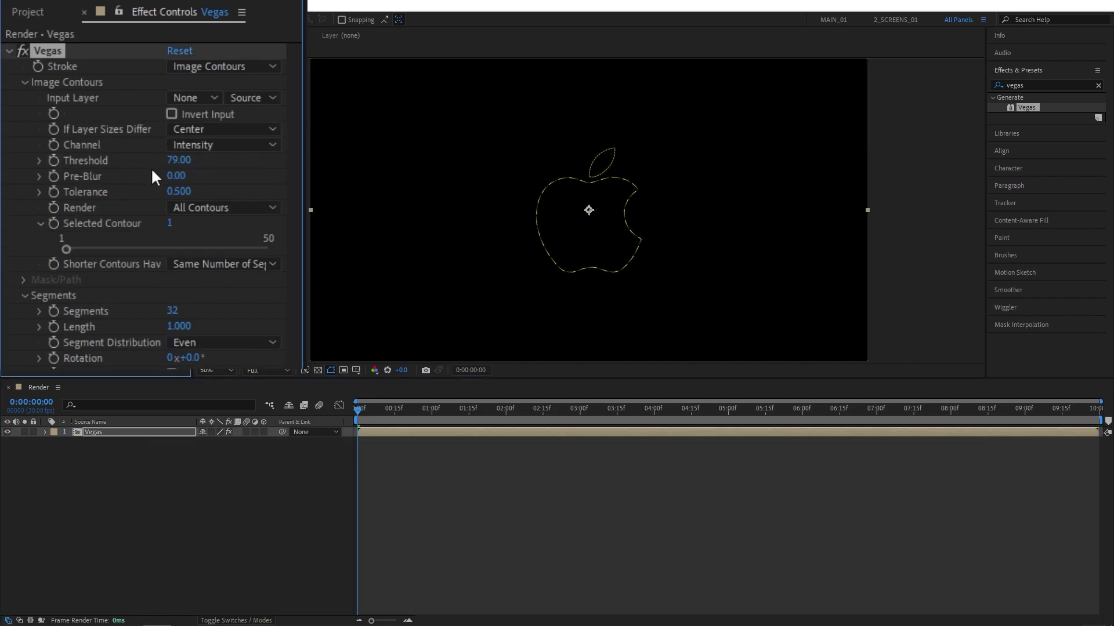
left_click(24, 82)
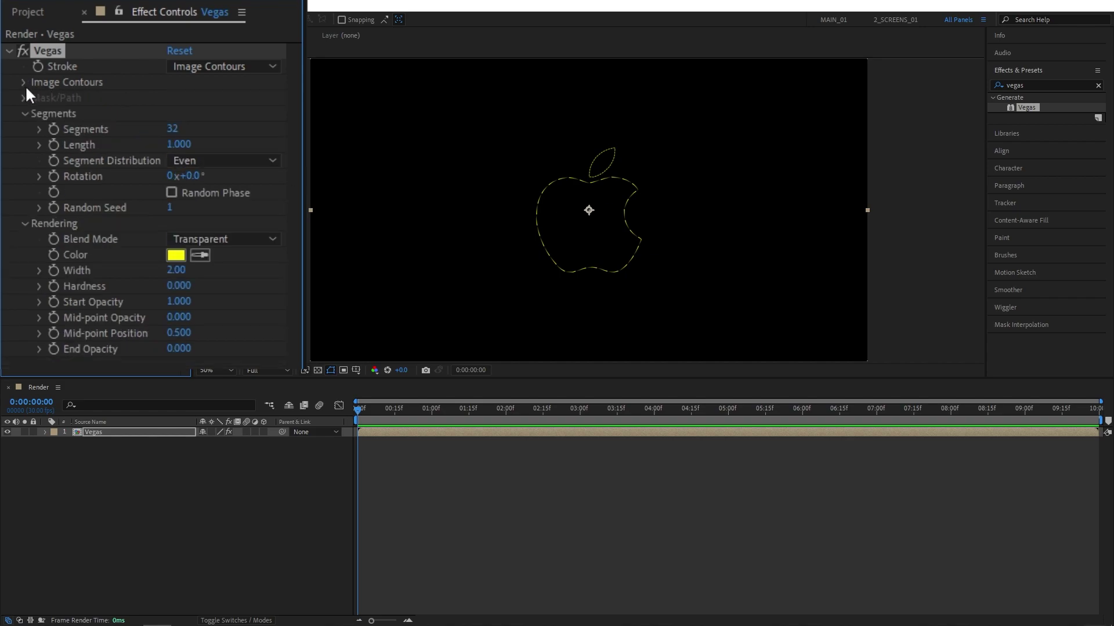
Step: Give the Vegas stroke 2 segments, width 4, Start Opacity 0 and End Opacity 1
left_click(171, 128)
type("2")
key("Return")
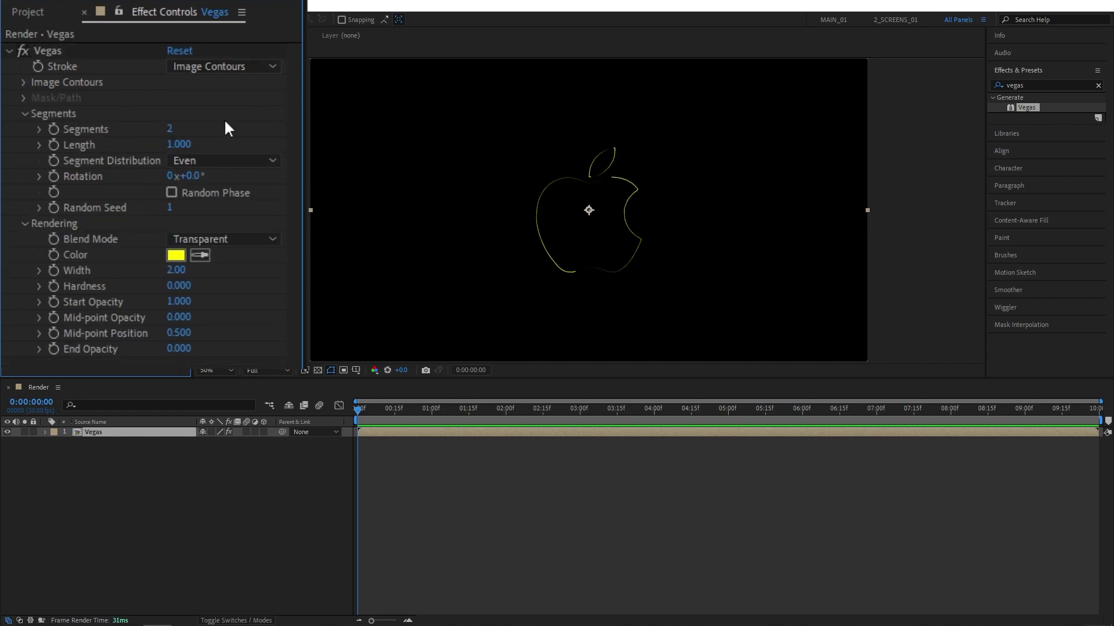
left_click(176, 270)
type("4")
key("Return")
left_click(177, 302)
type("0")
key("Return")
left_click(178, 348)
type("1")
key("Return")
Step: Make the stroke white and add starting keyframes for Length and Start Opacity
left_click(176, 255)
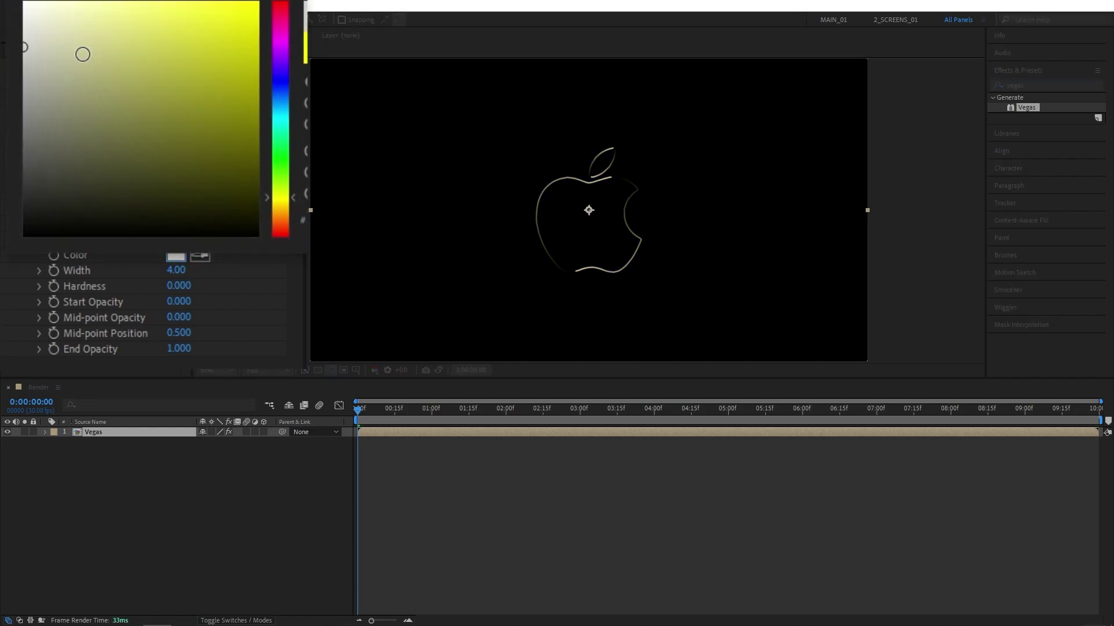
key("Return")
left_click(358, 413)
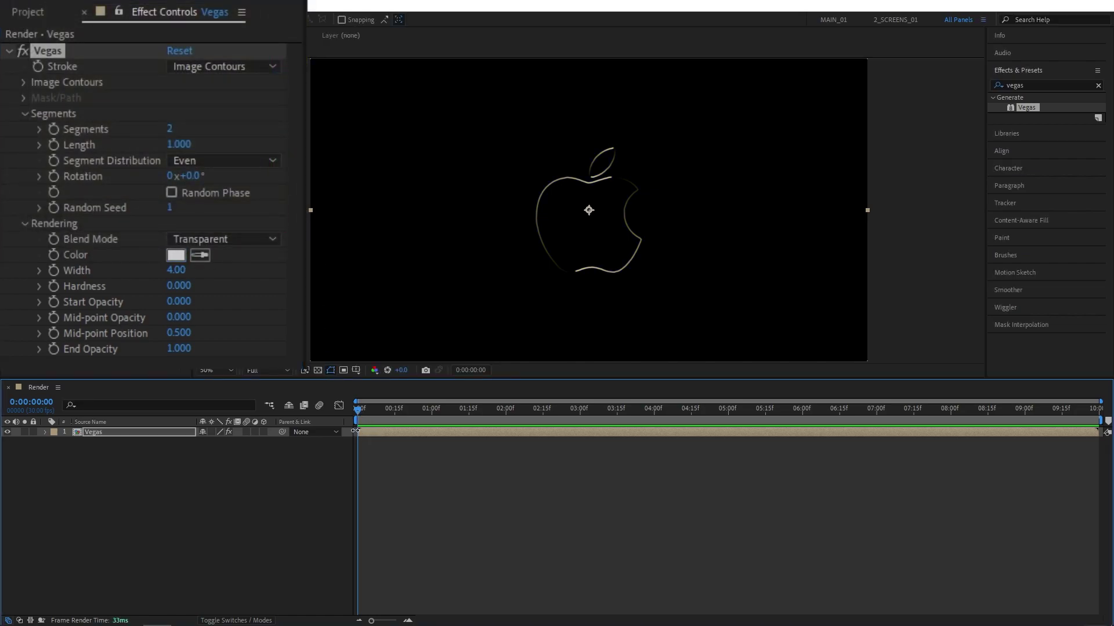
left_click(54, 145)
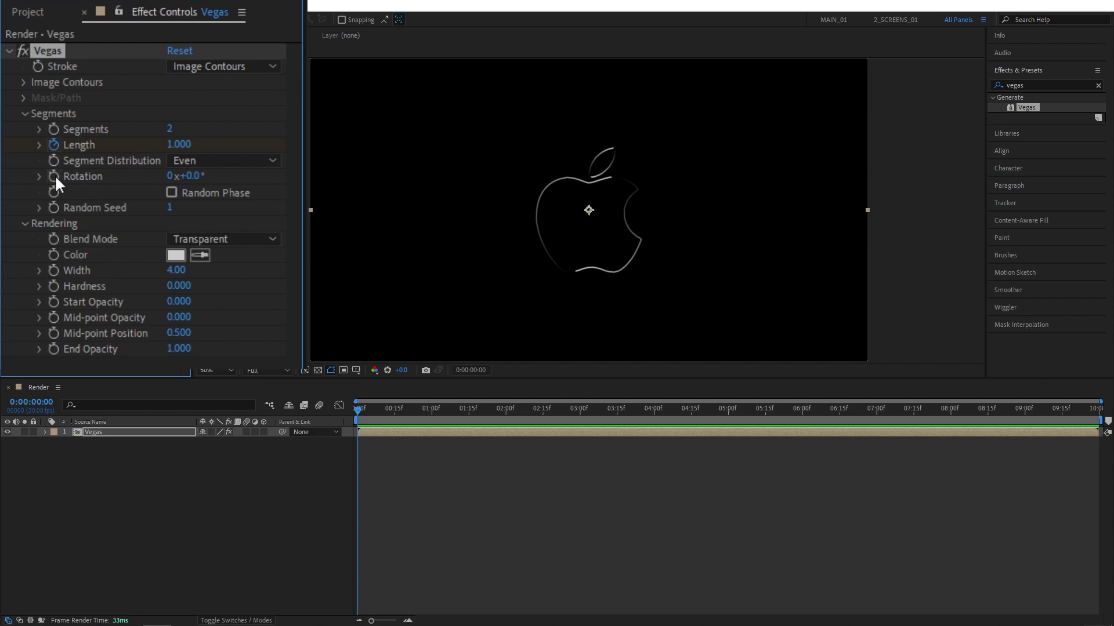
left_click(54, 302)
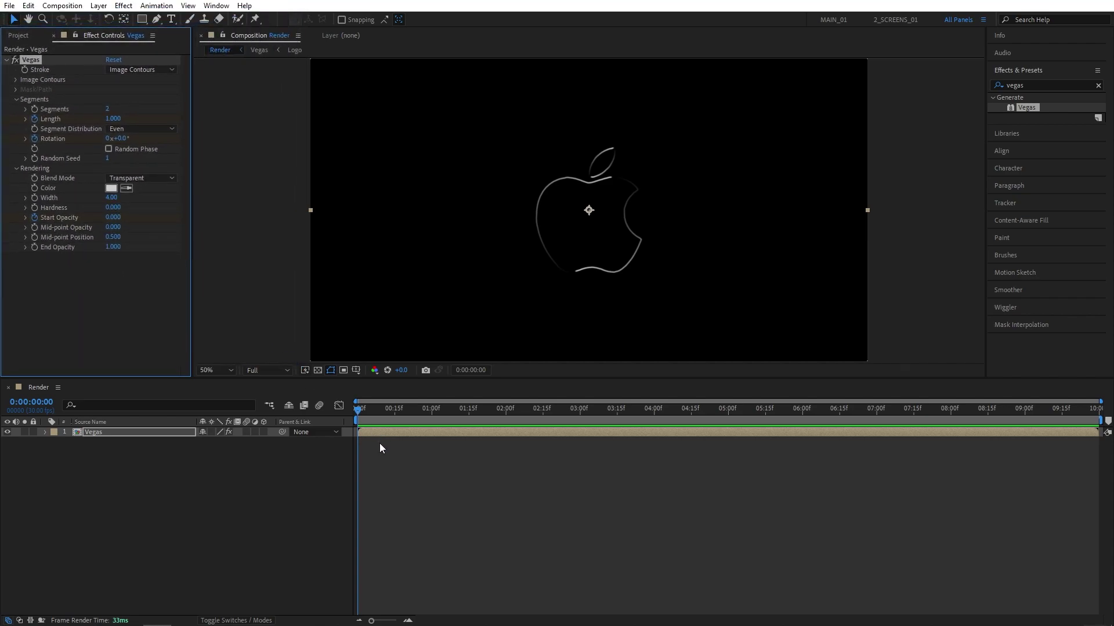
Step: Animate Length from 0 at 0s to 1 at 2s, with Rotation 100° and Start Opacity 1 at 2s
key("u")
left_click(150, 483)
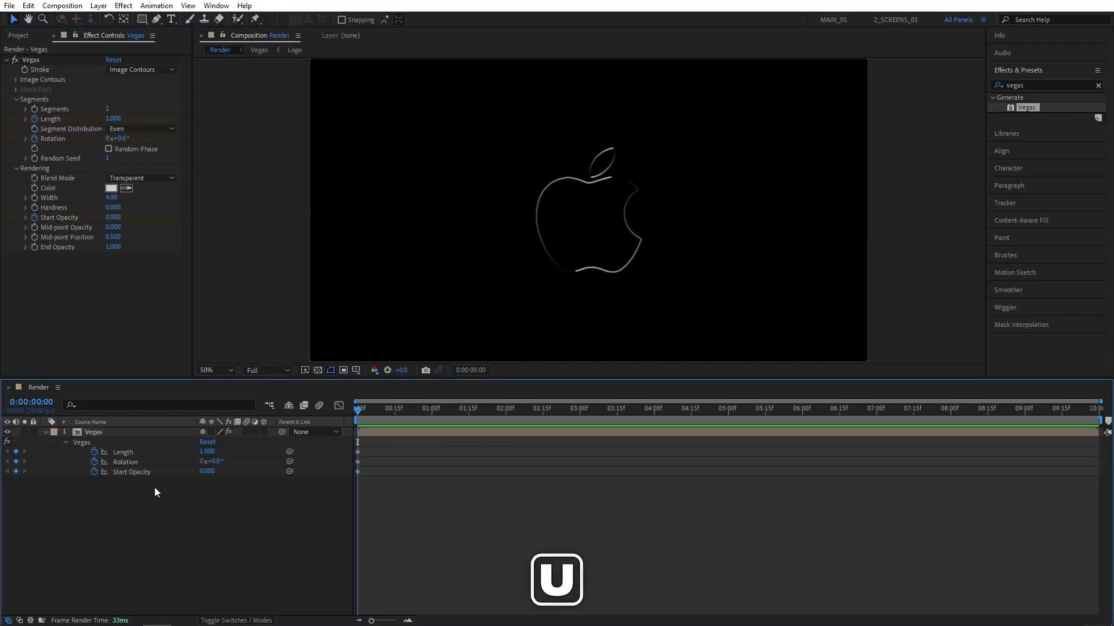
left_click_drag(216, 452, 170, 453)
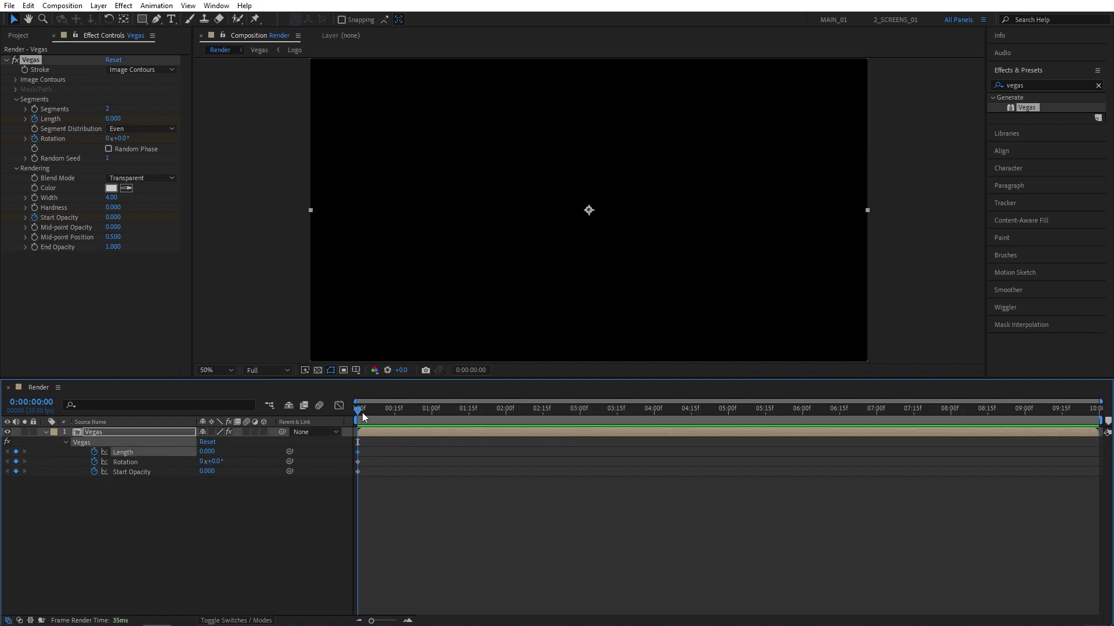
left_click_drag(357, 409, 505, 432)
left_click(265, 515)
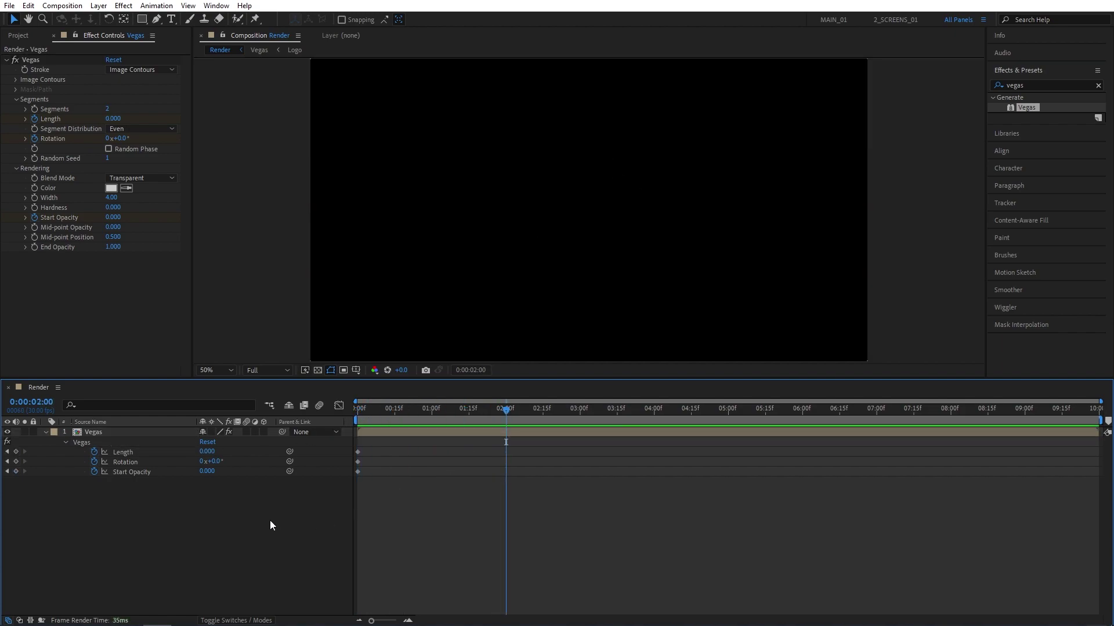
left_click_drag(207, 452, 284, 448)
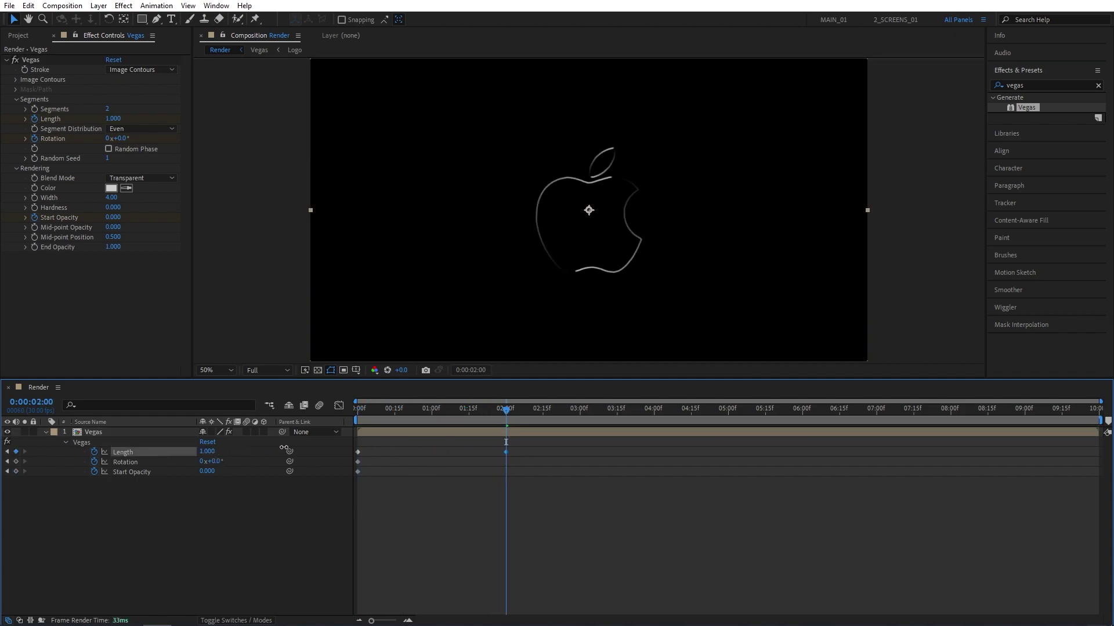
left_click(215, 462)
left_click(225, 503)
left_click_drag(207, 471, 333, 468)
Step: Apply Easy Ease to all six keyframes and preview the draw-on
left_click(465, 413)
left_click_drag(614, 521, 357, 439)
right_click(358, 452)
mouse_move(441, 594)
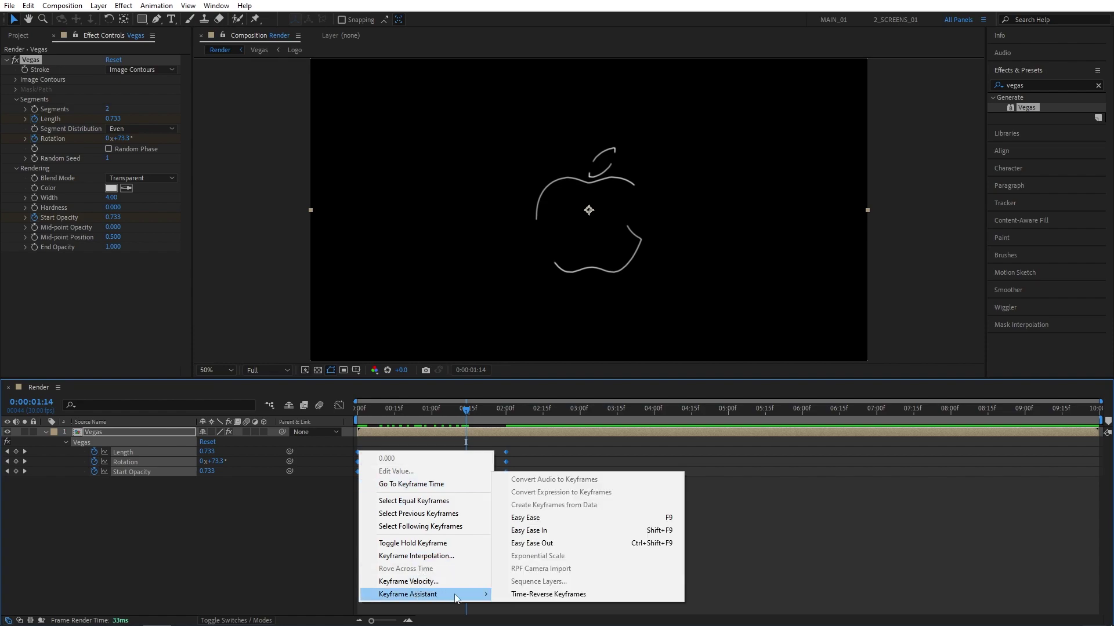
left_click(589, 520)
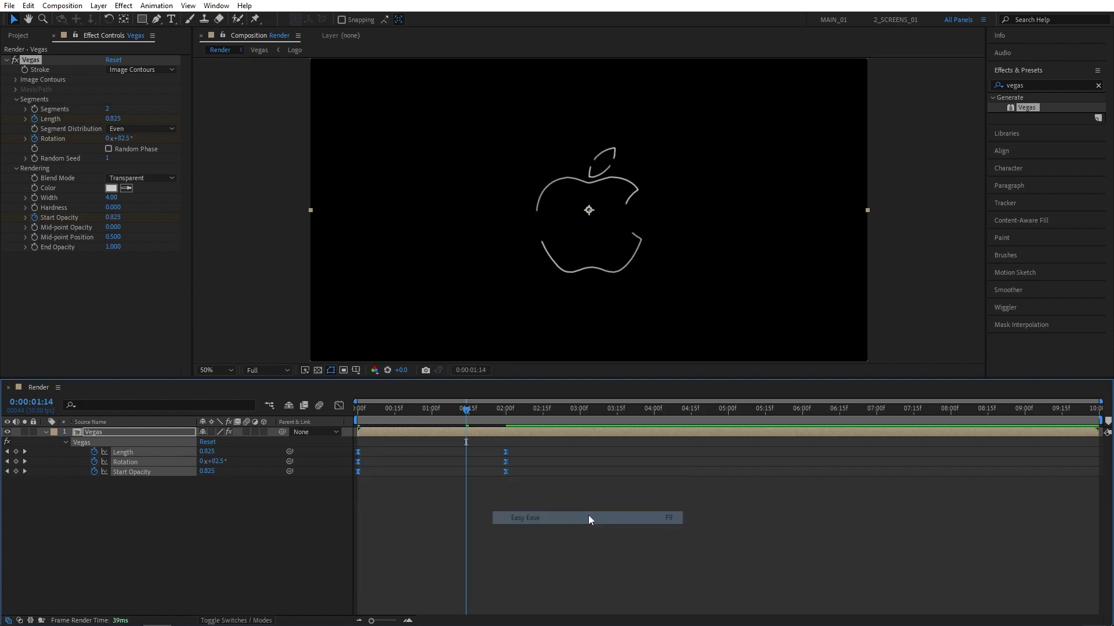
left_click_drag(450, 411, 481, 411)
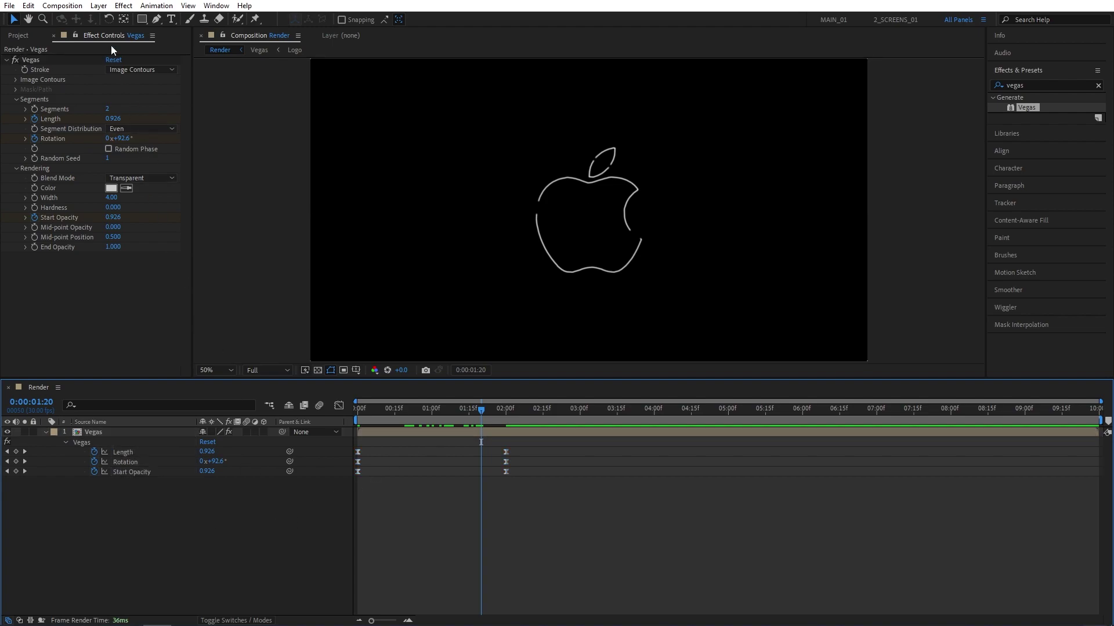
Step: Create a white solid named BG and place it beneath the Vegas layer
left_click(98, 5)
mouse_move(111, 18)
left_click(301, 32)
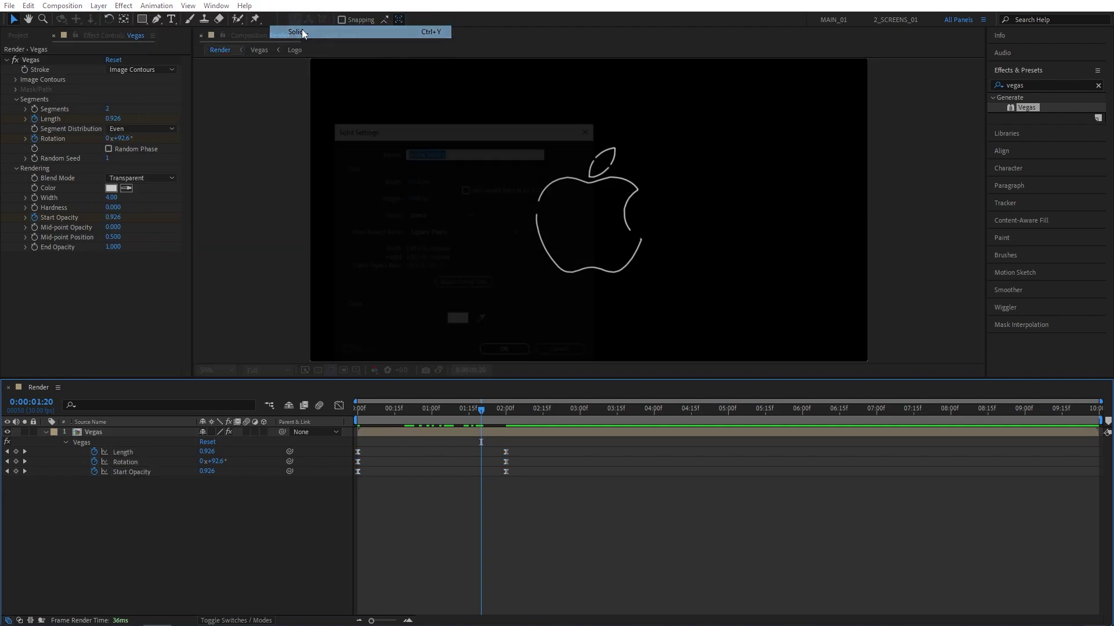
type("BG")
left_click(458, 319)
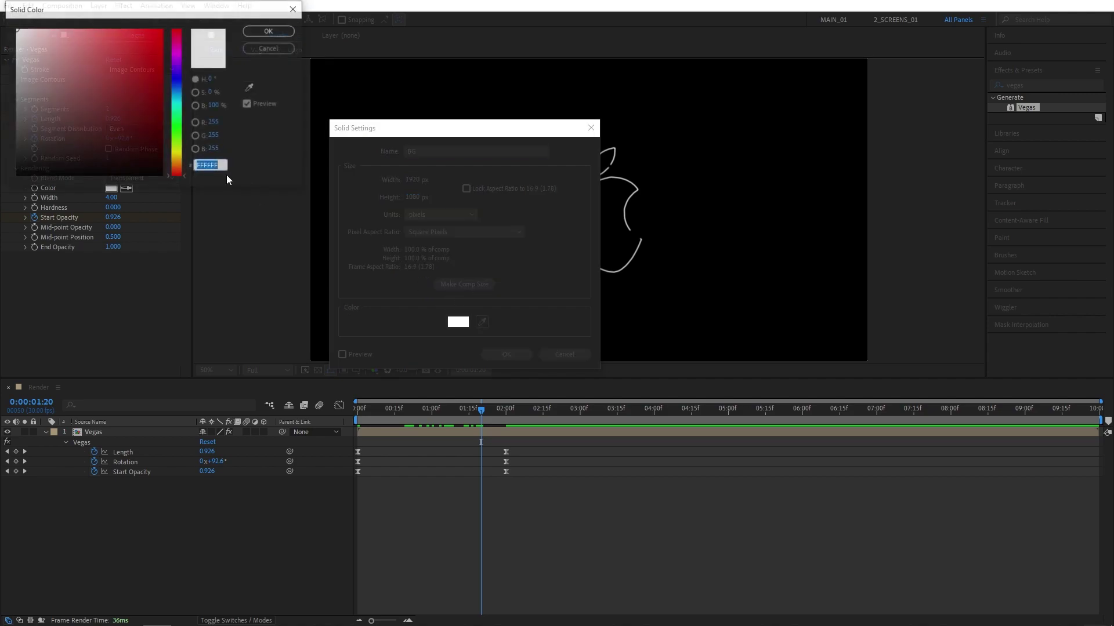
left_click(269, 30)
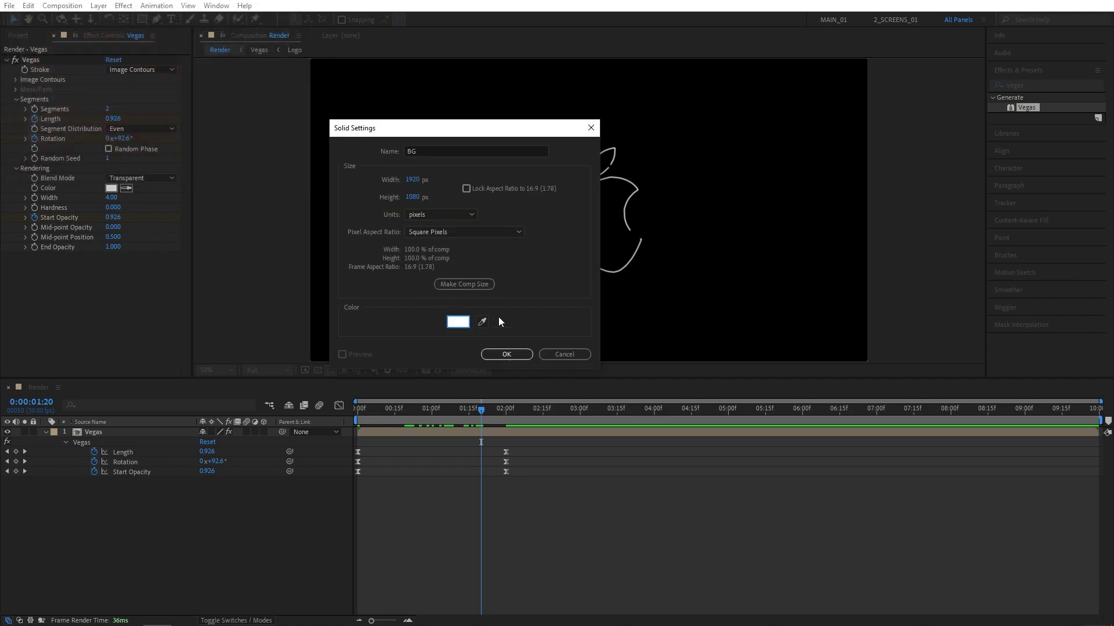
left_click(506, 354)
left_click_drag(98, 433, 87, 488)
Step: Duplicate the Vegas layer and start renaming the lower copy
left_click(99, 434)
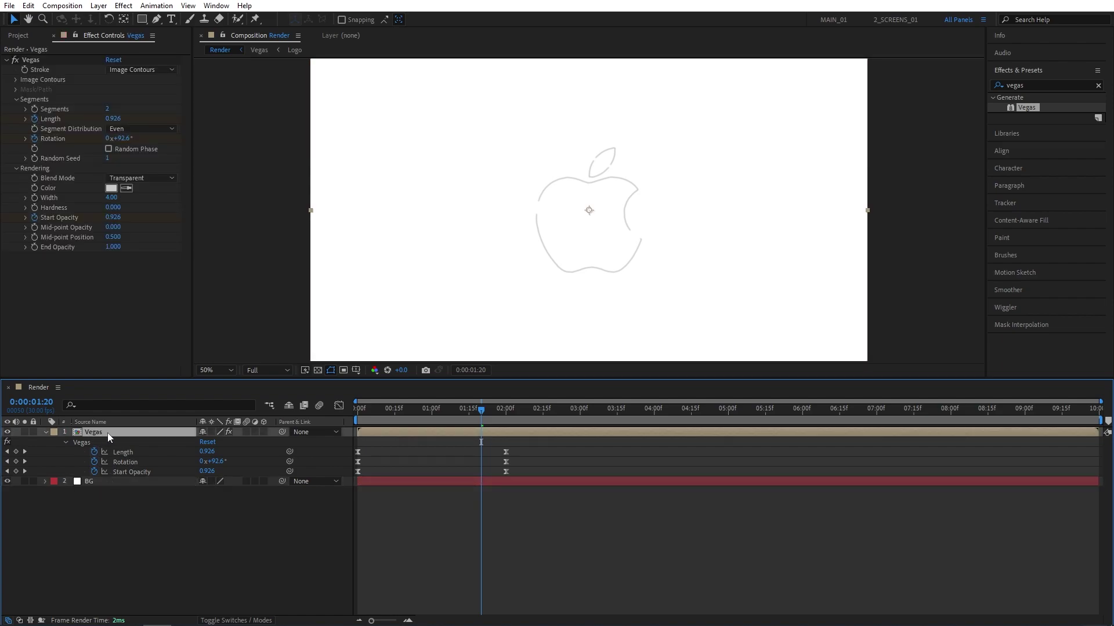
left_click(28, 5)
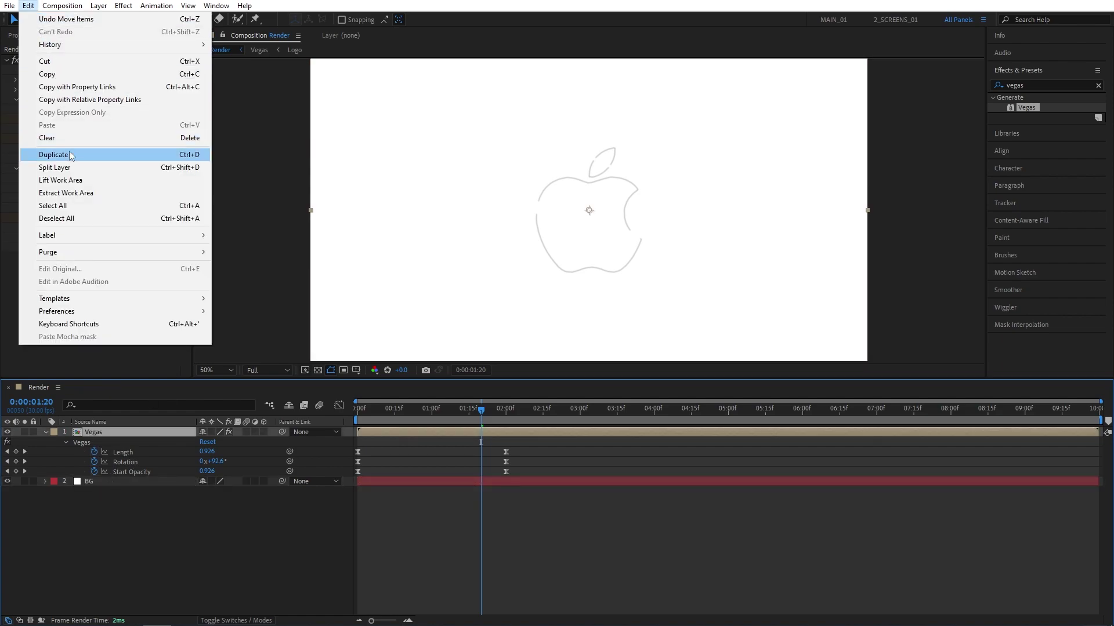
left_click(95, 155)
left_click(137, 530)
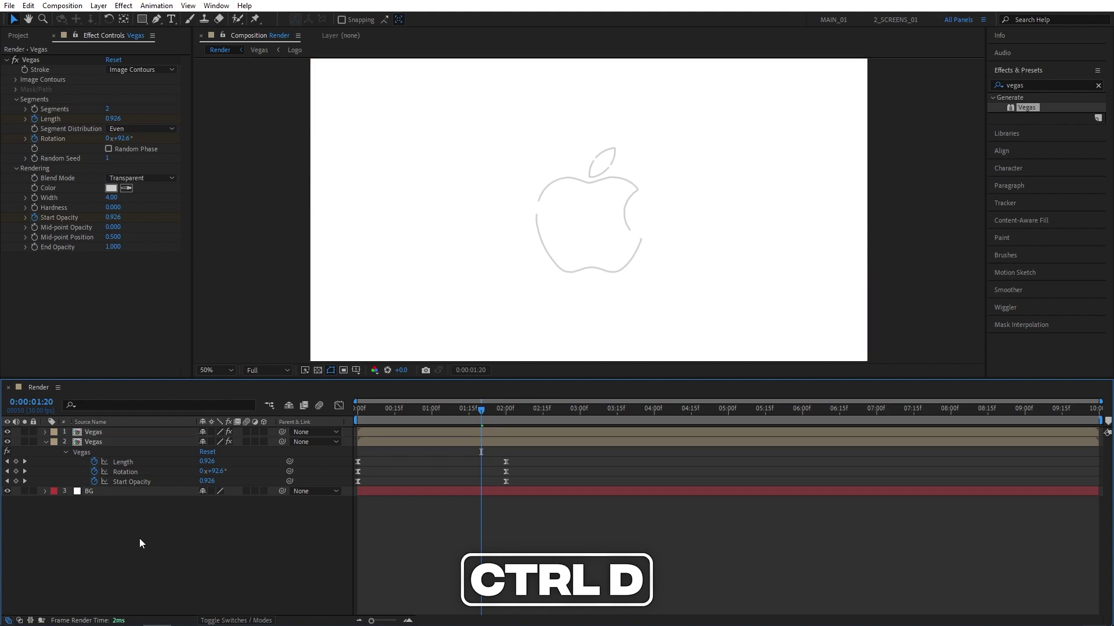
left_click(98, 442)
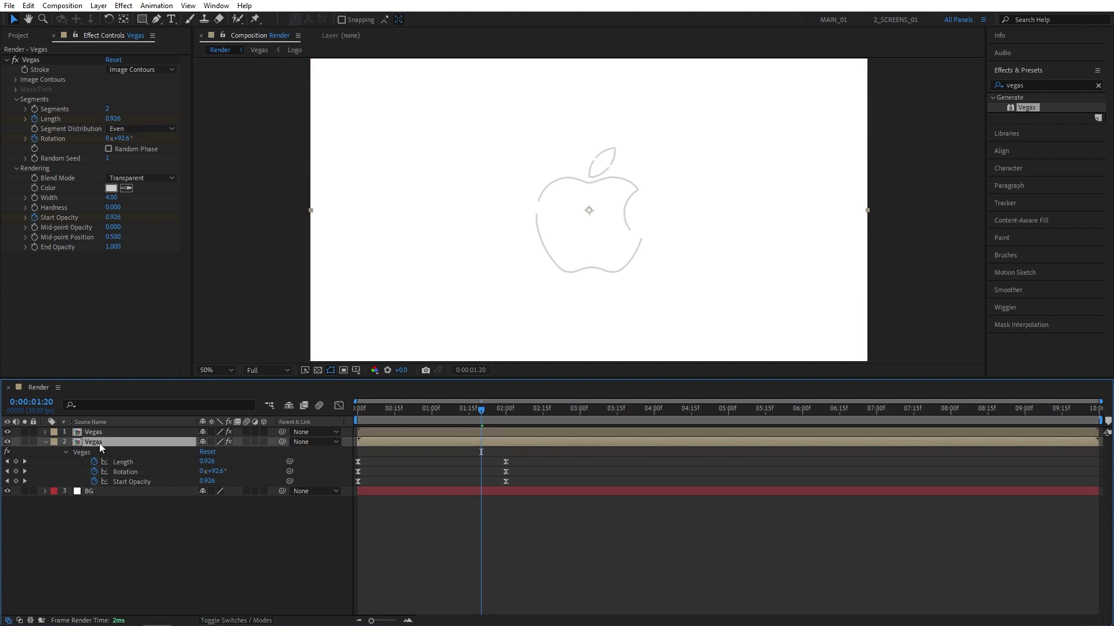
key("Return")
Step: Name the copy 'Shadow' and apply CC Radial Fast Blur to it
type("Shadow")
left_click(99, 523)
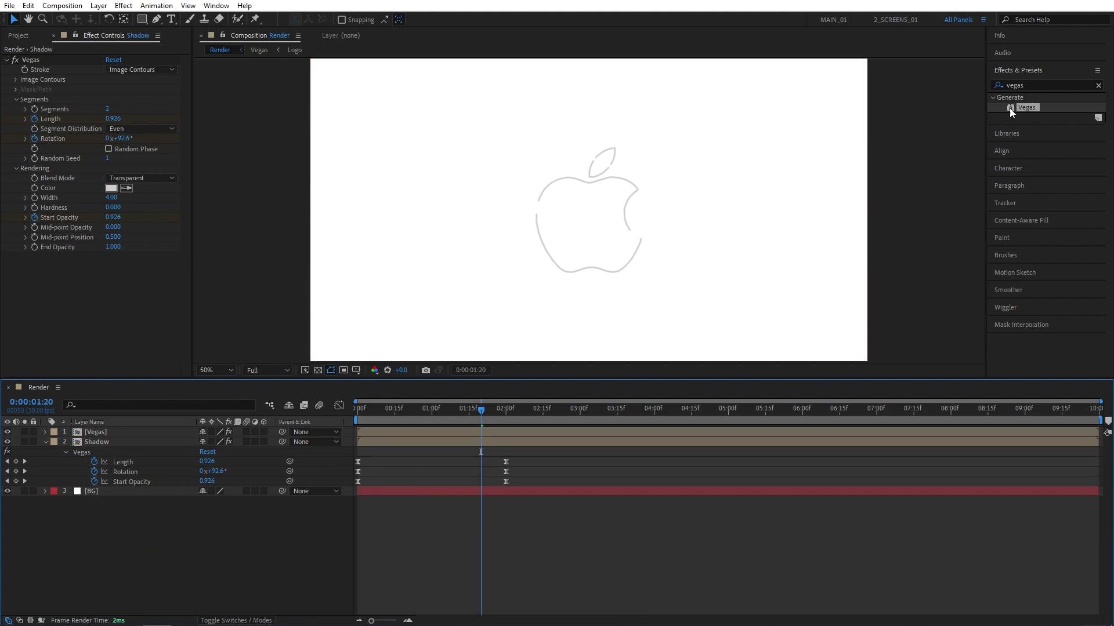
double_click(1033, 85)
type("cc rad")
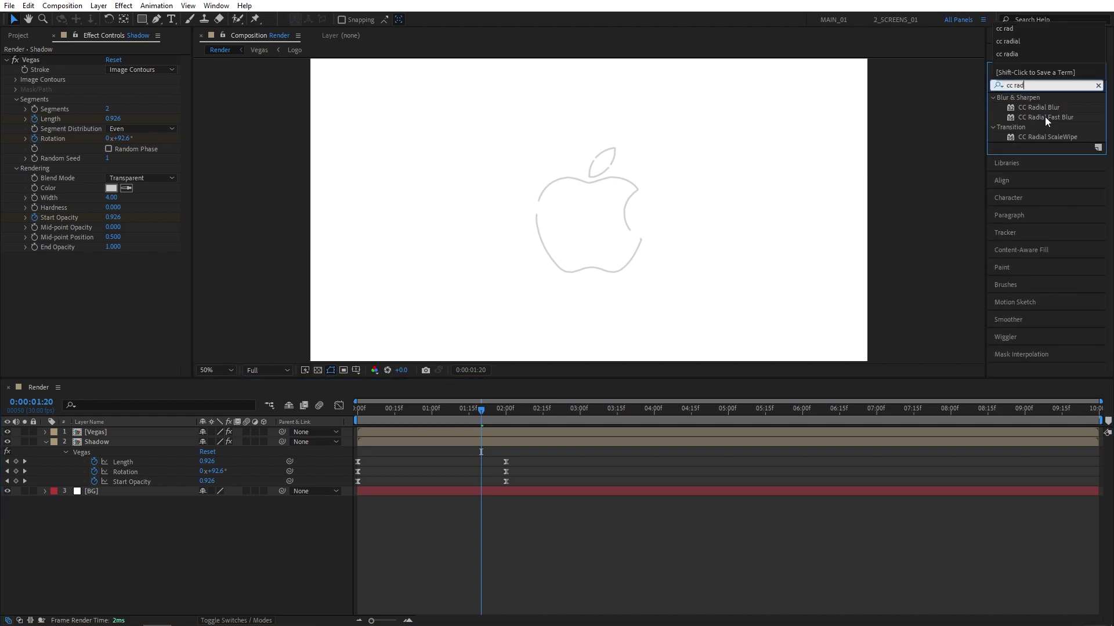
left_click_drag(1045, 116, 106, 444)
Step: Set the blur Amount to 60, Zoom to Brightest, and its centre near the top-right
left_click(109, 277)
type("60")
key("Return")
left_click(135, 286)
left_click(119, 307)
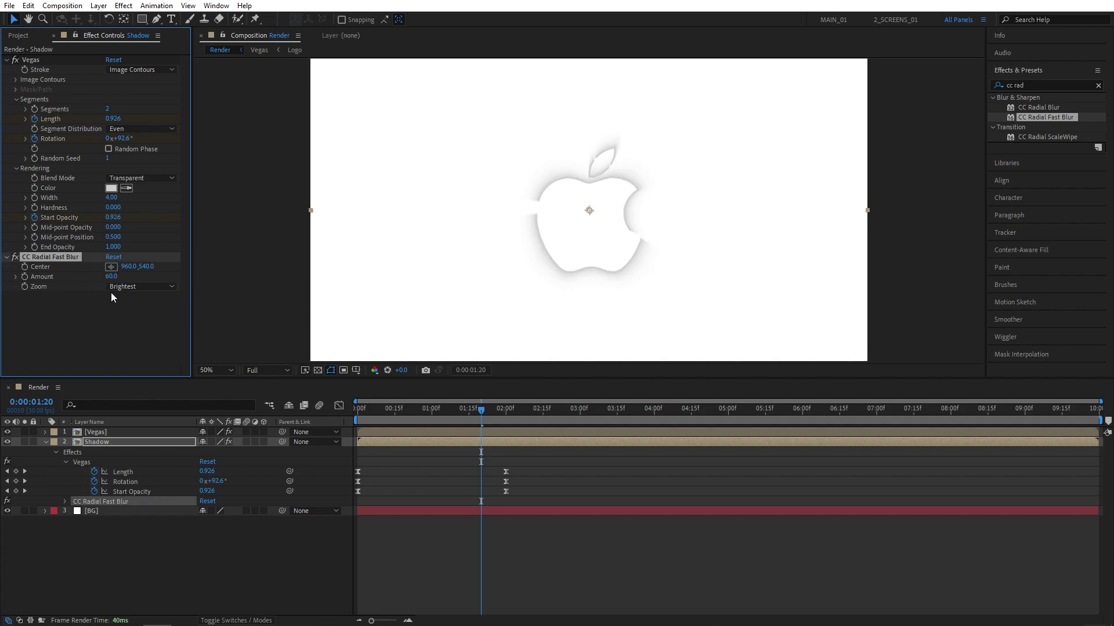
left_click(108, 267)
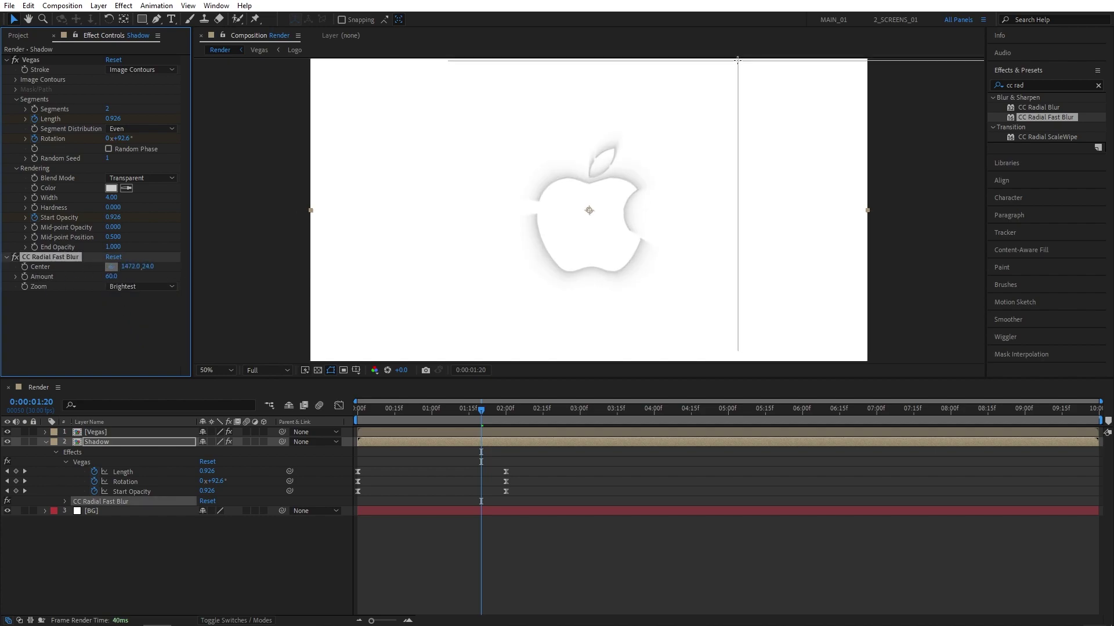
left_click(737, 59)
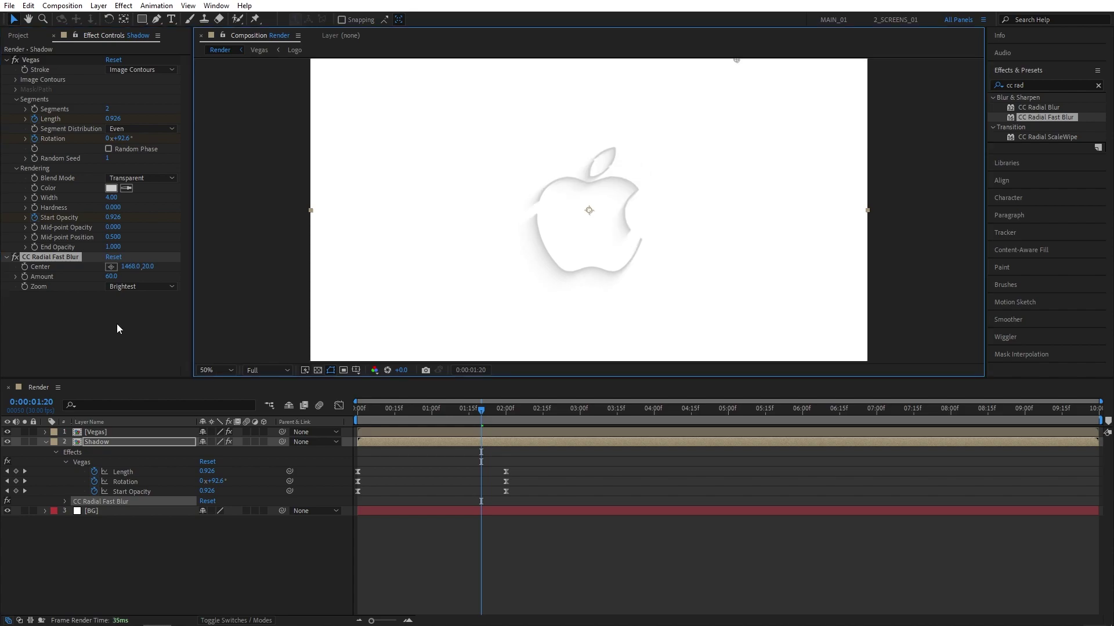
Step: Change the Shadow's stroke colour to dark grey #313131 and preview the animation
left_click(111, 188)
left_click(18, 73)
left_click(10, 148)
left_click(269, 31)
left_click_drag(380, 410, 367, 409)
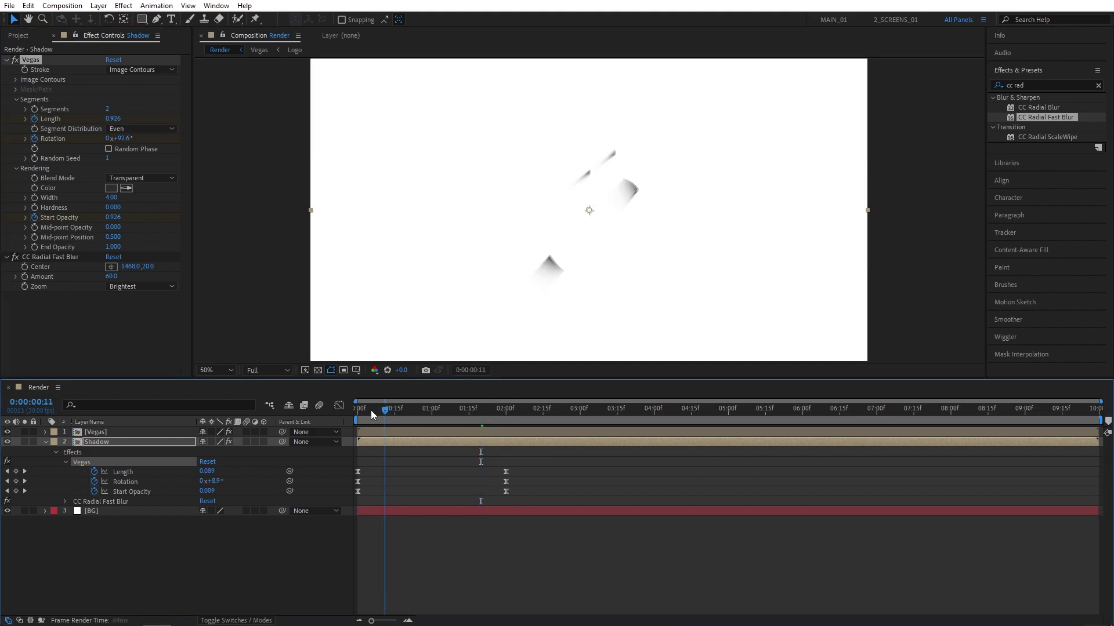
key("space")
left_click(441, 410)
left_click(85, 486)
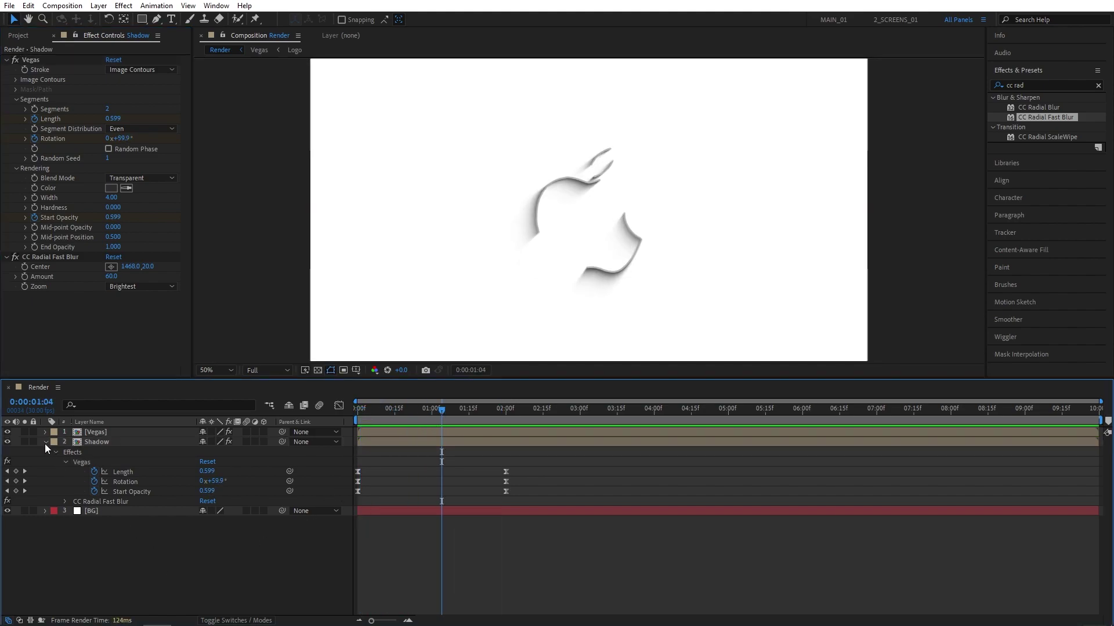
Step: Add the Logo comp as the top layer of Render, starting at 0:00:01:20
left_click(20, 37)
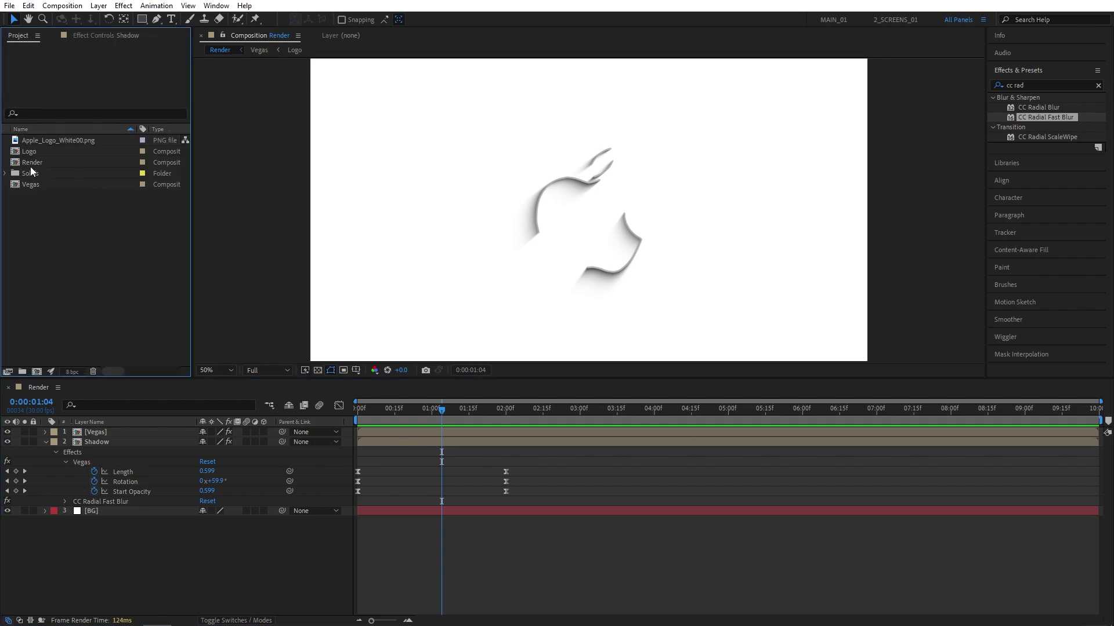
left_click_drag(30, 152, 94, 437)
left_click(220, 600)
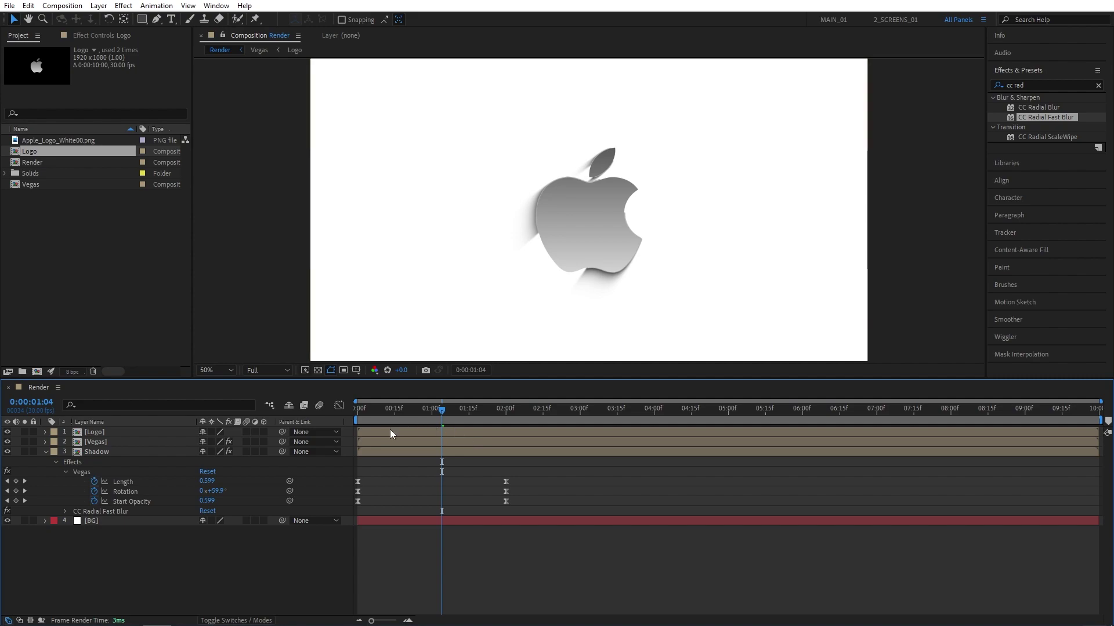
left_click_drag(468, 412, 481, 411)
left_click_drag(370, 431, 506, 434)
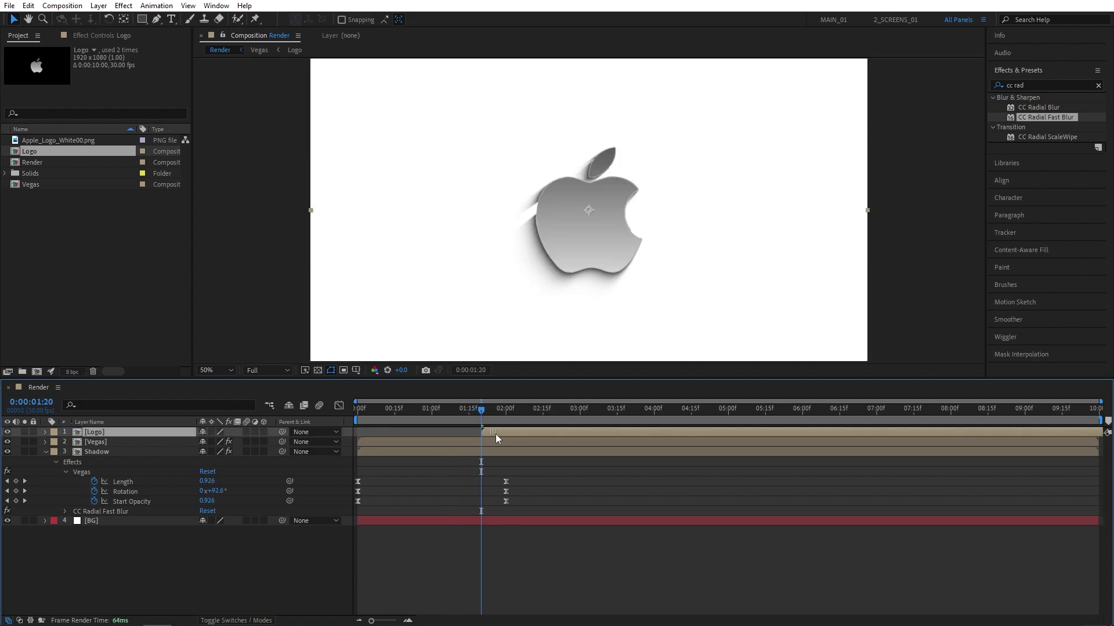
left_click(277, 597)
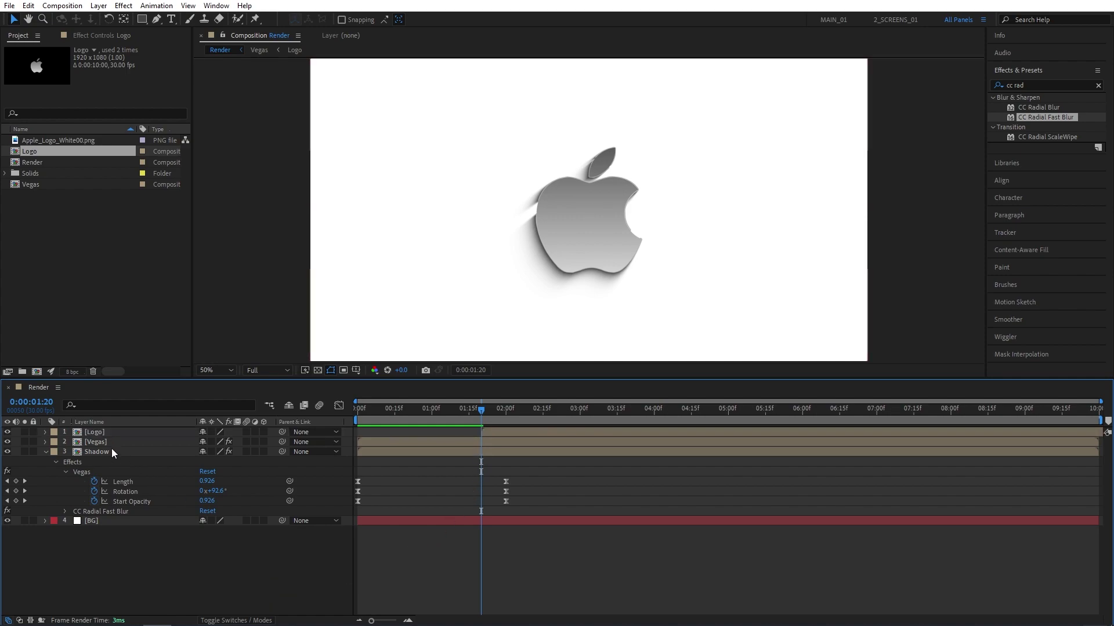
left_click(93, 434)
Step: Keyframe Logo and Vegas Opacity at 0:00:01:20, with Logo at 0%
left_click(99, 442, "ctrl")
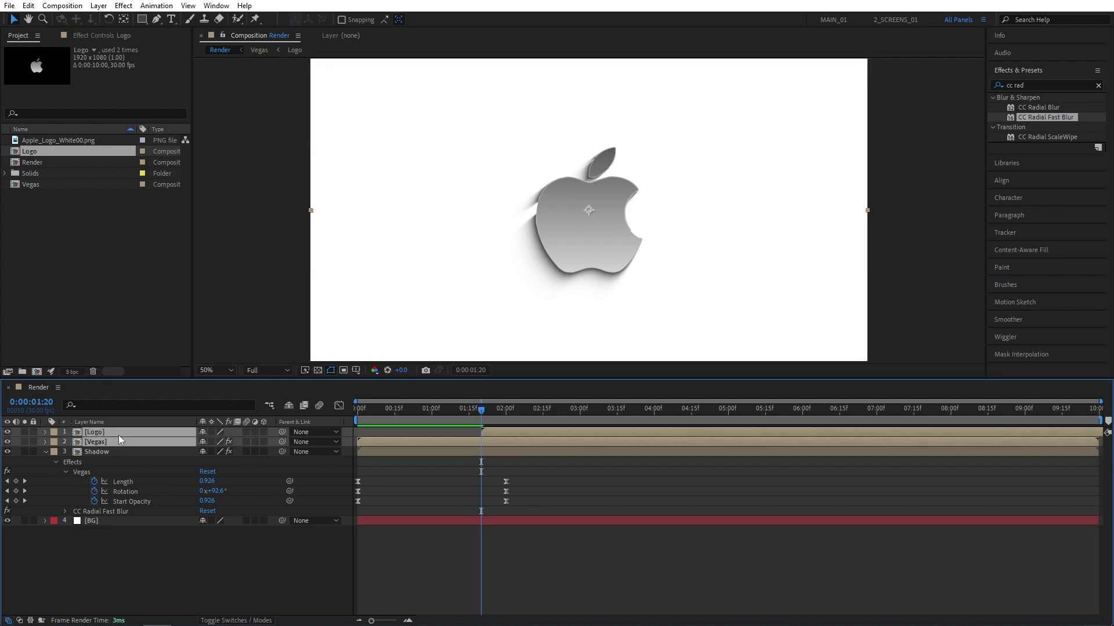
key("t")
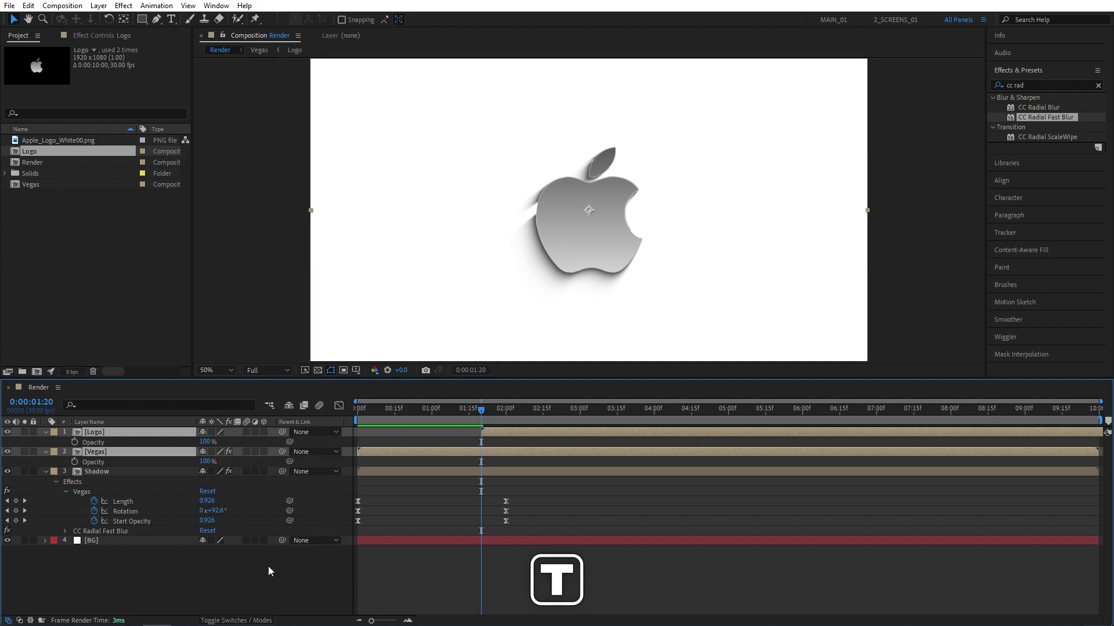
key("alt+shift+t")
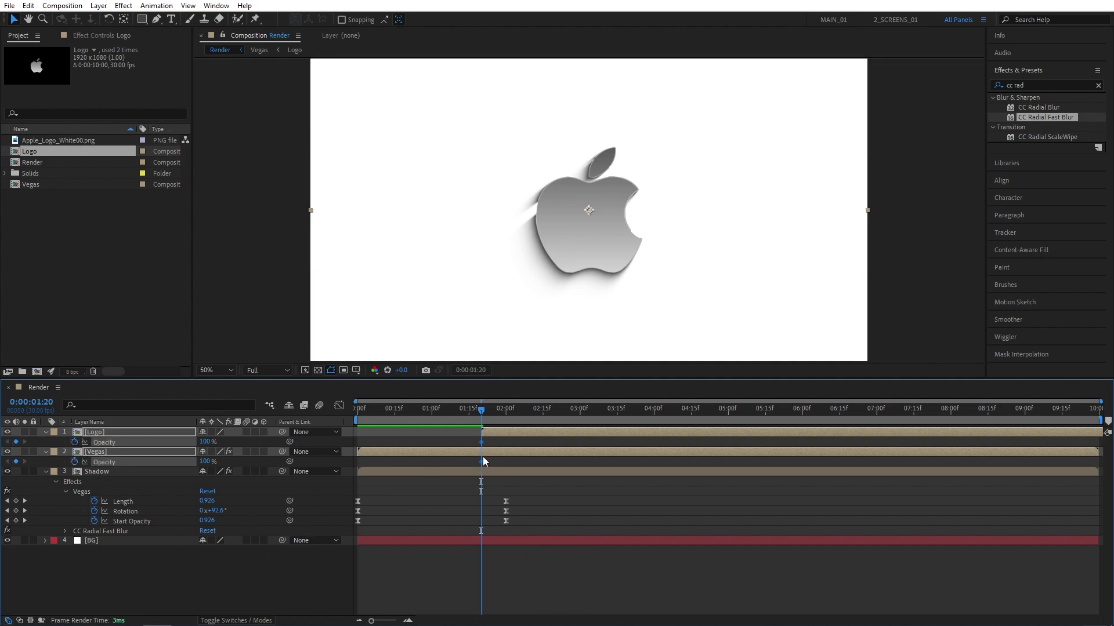
left_click(287, 582)
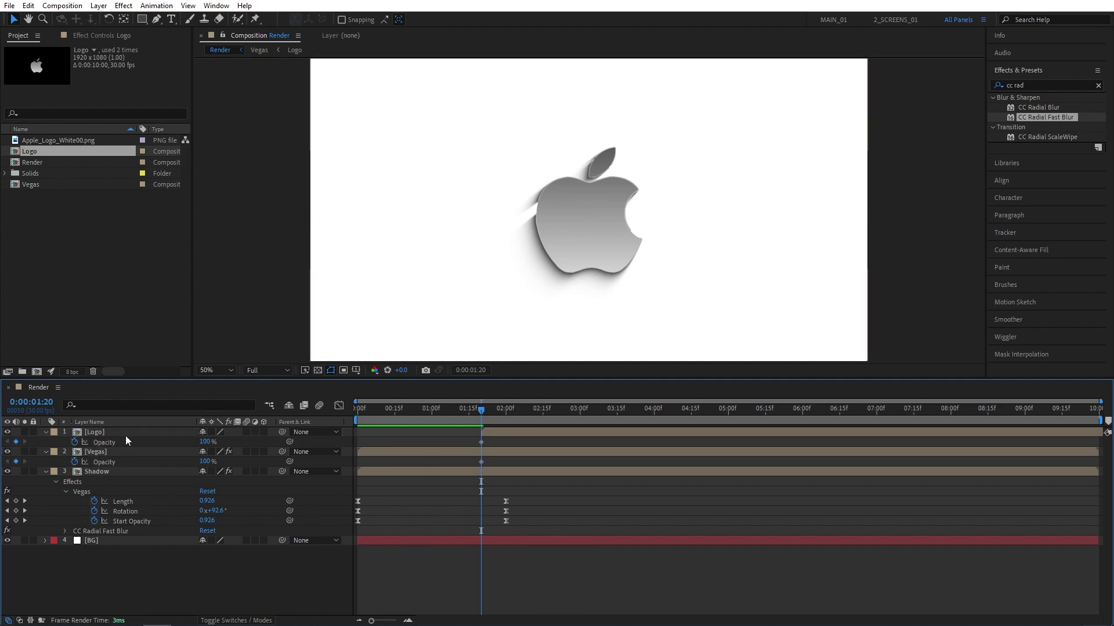
left_click_drag(207, 441, 174, 442)
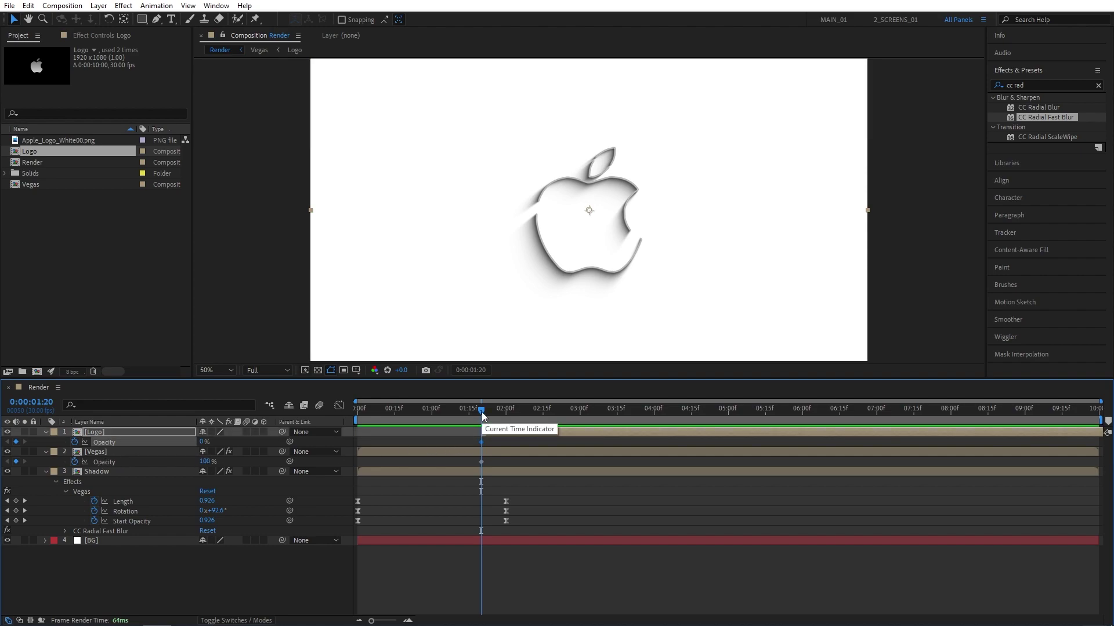
Step: At 0:00:02:05 bring Logo to 100% opacity and ease all Opacity keyframes
key("space")
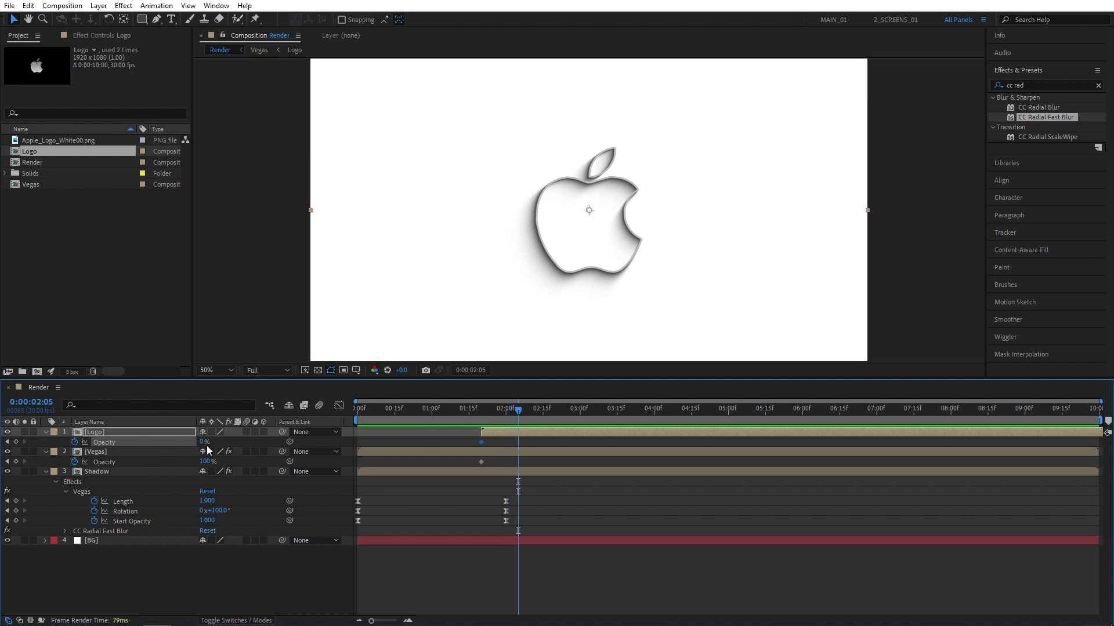
left_click_drag(204, 443, 104, 462)
left_click_drag(533, 439, 444, 463)
key("F9")
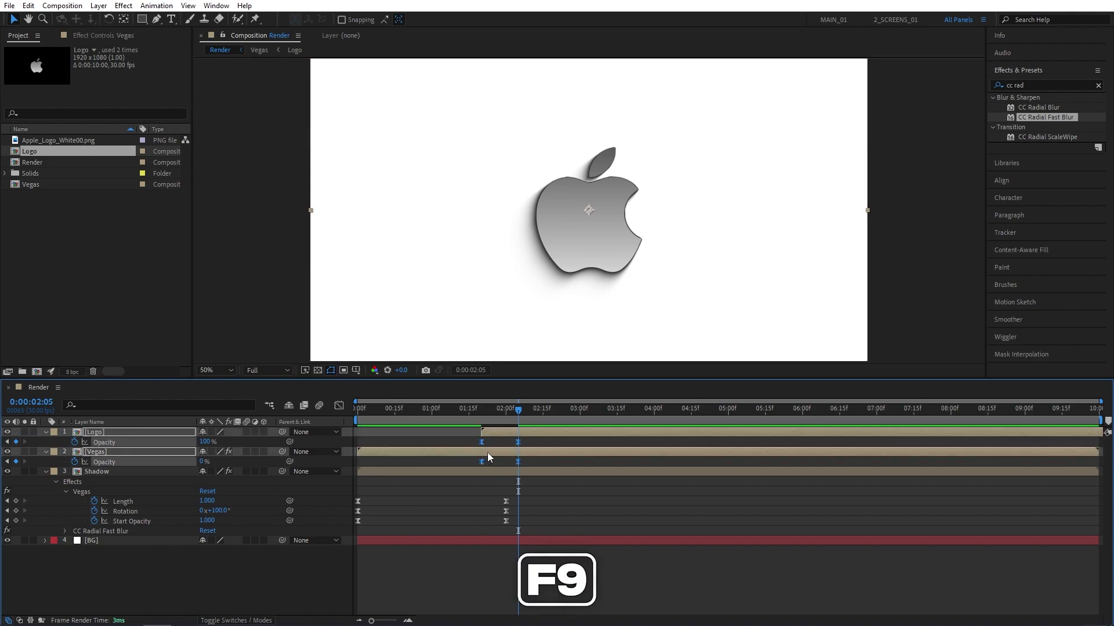
left_click_drag(477, 409, 533, 410)
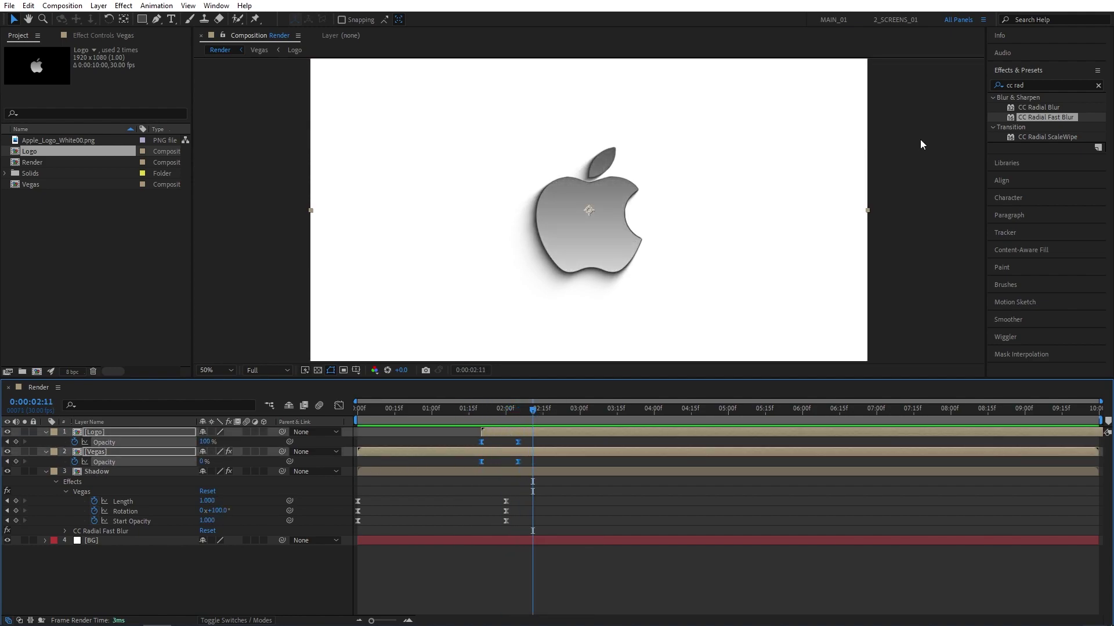
Step: Apply CC Light Sweep to the Logo layer with a 0° direction
left_click(1035, 84)
type("cc light")
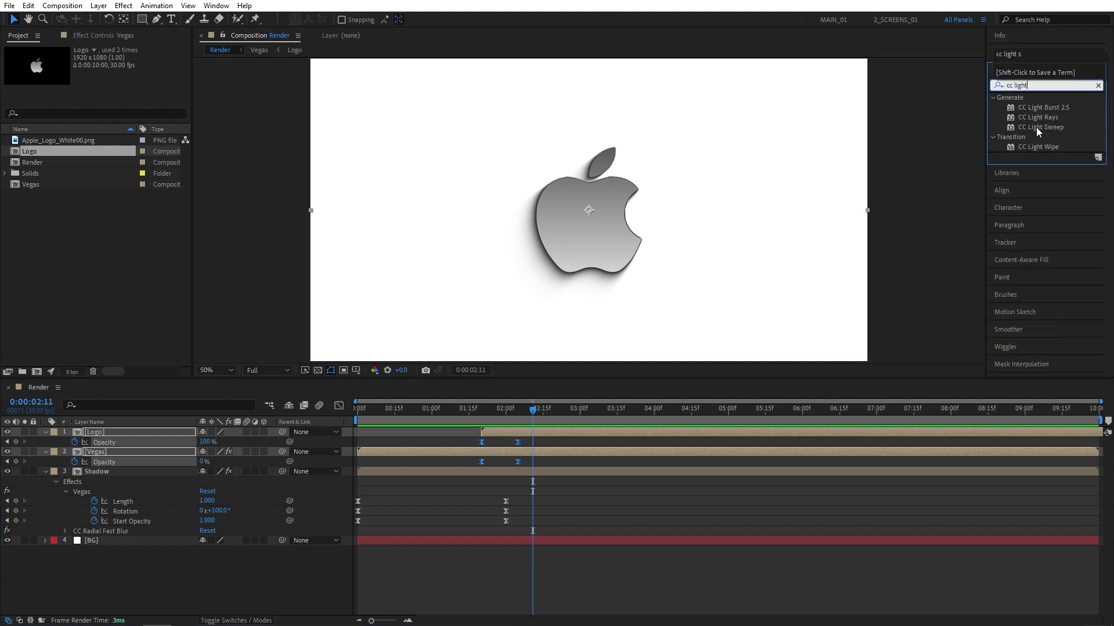
left_click_drag(1038, 127, 142, 431)
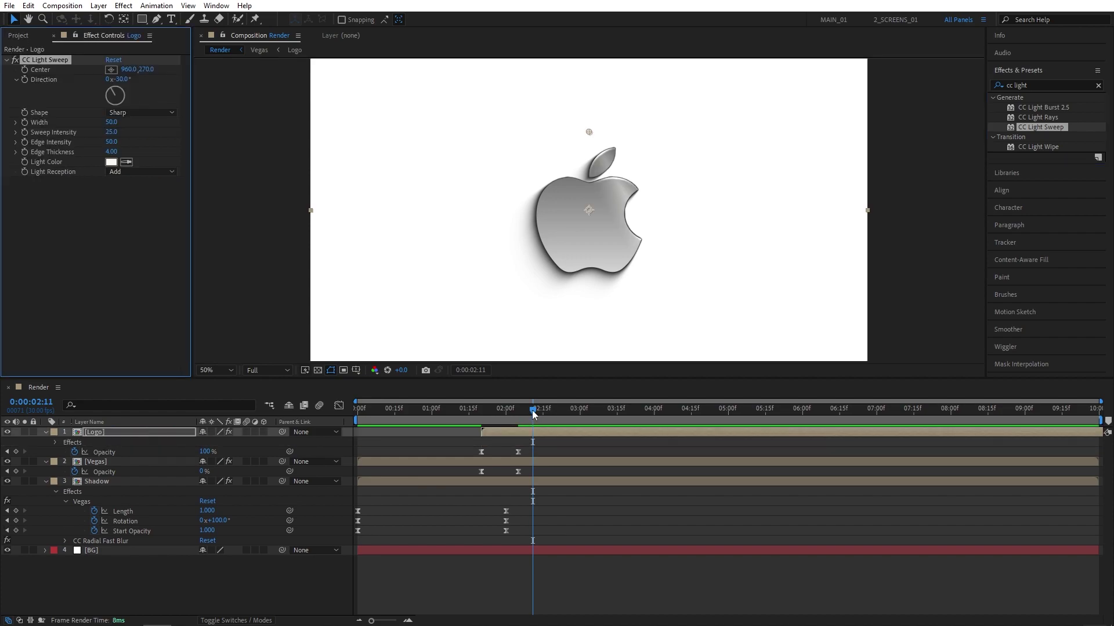
left_click_drag(532, 410, 506, 414)
left_click(120, 79)
type("0")
key("Return")
Step: Set the sweep to Smooth, Sweep Intensity 50, Edge Intensity 100, and grey light colour 9E9E9E
left_click(123, 114)
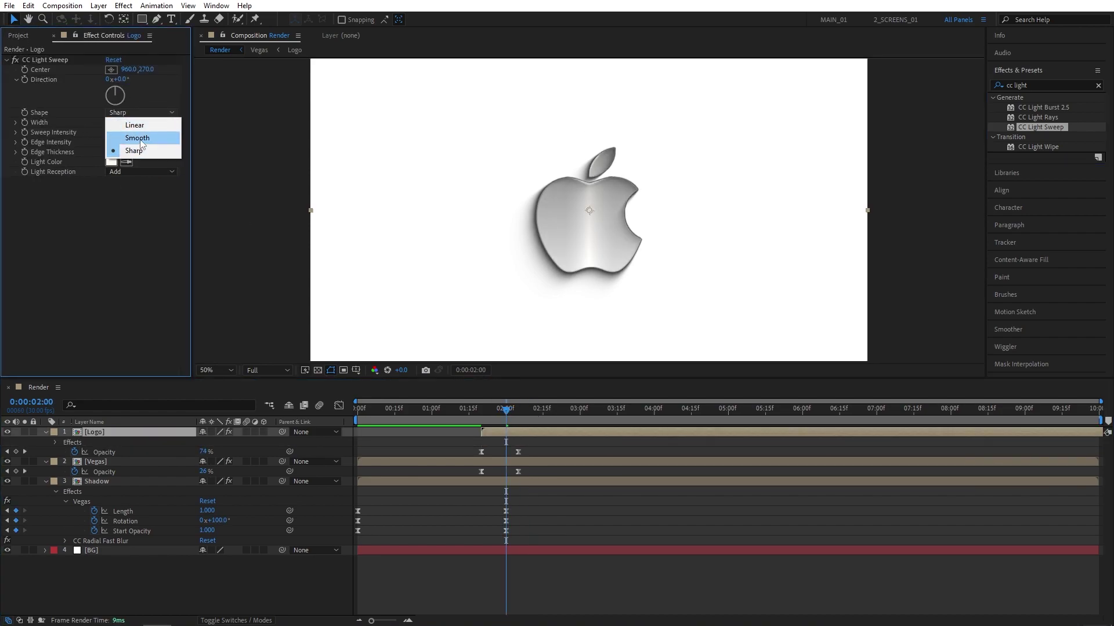
left_click(137, 138)
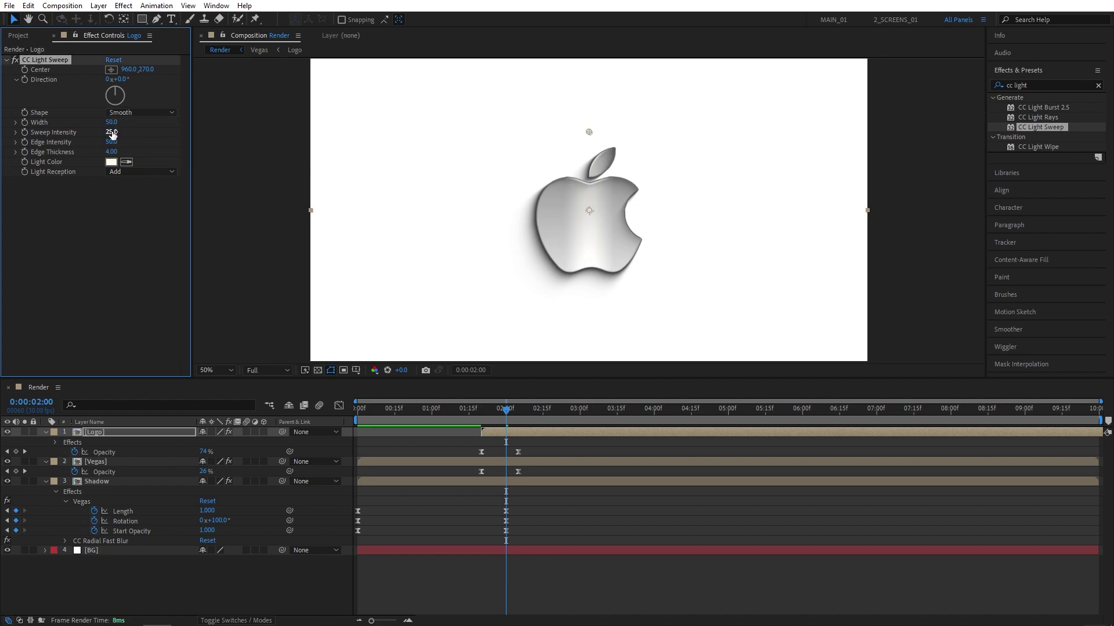
type("50")
left_click(112, 142)
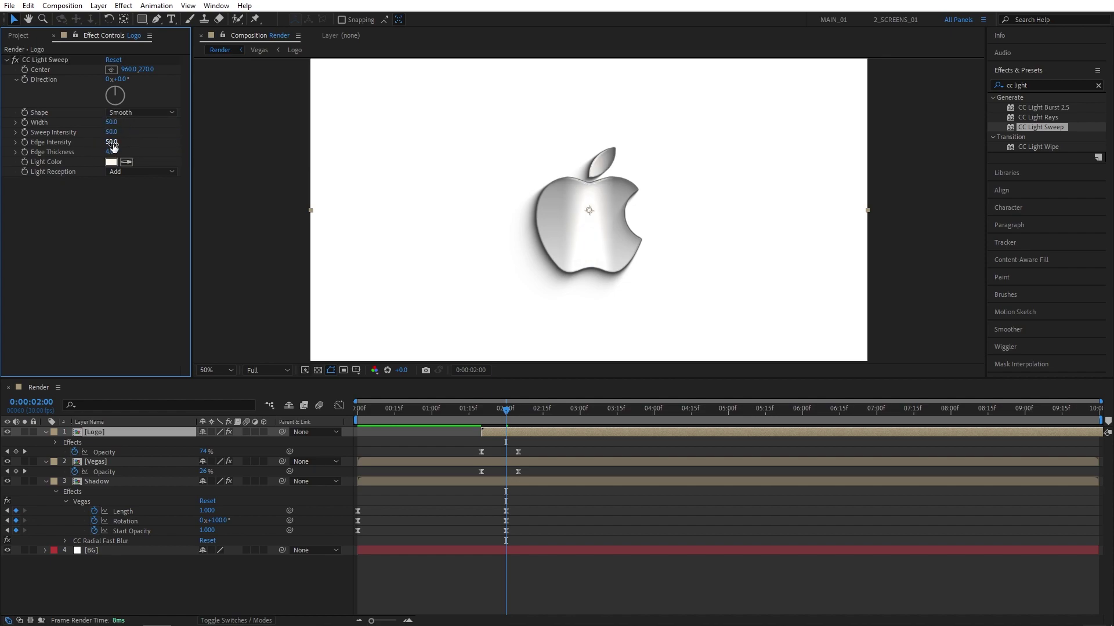
type("100")
key("Return")
left_click(110, 162)
left_click_drag(75, 136, 11, 84)
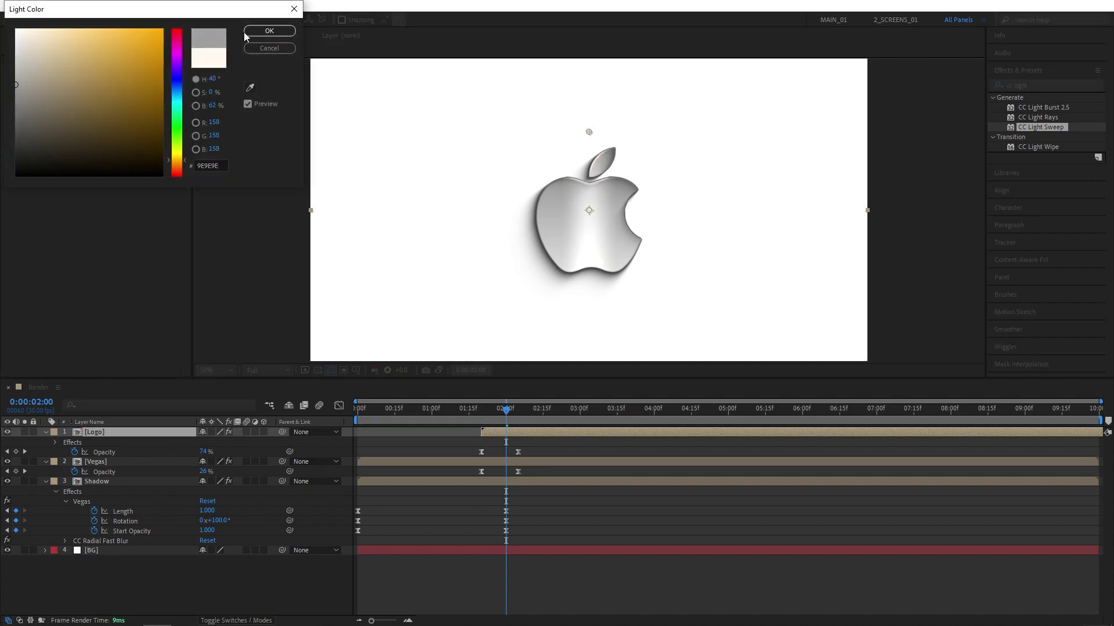
left_click(269, 31)
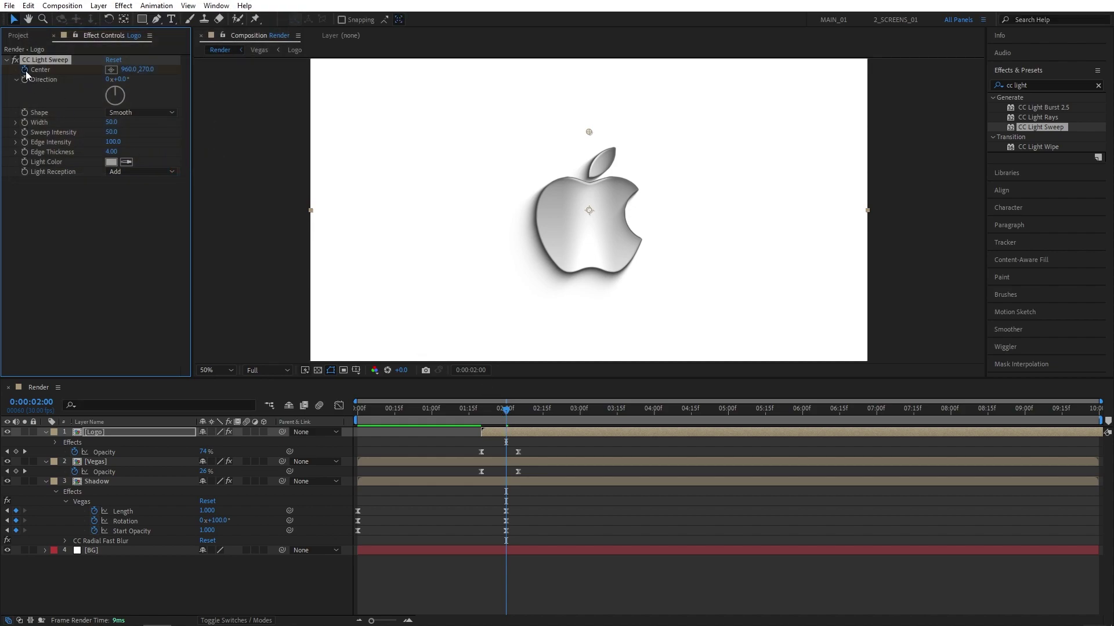
Step: Move the sweep Center from 676,540 at 2:00 to 1228,540 at 3:00, with eased keyframes
left_click_drag(586, 136, 509, 213)
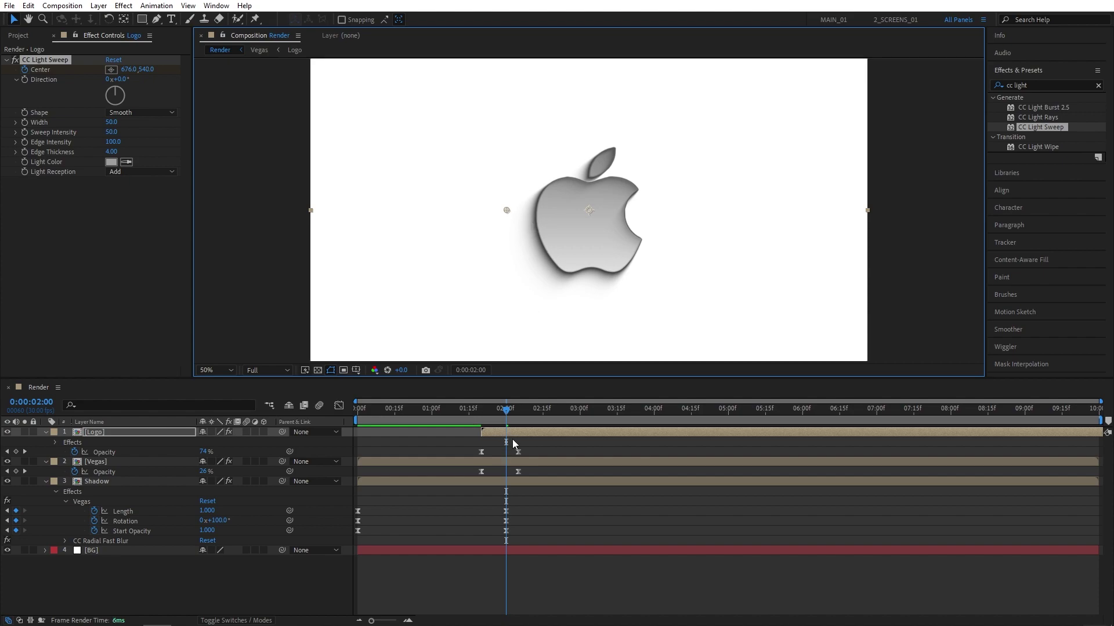
key("u")
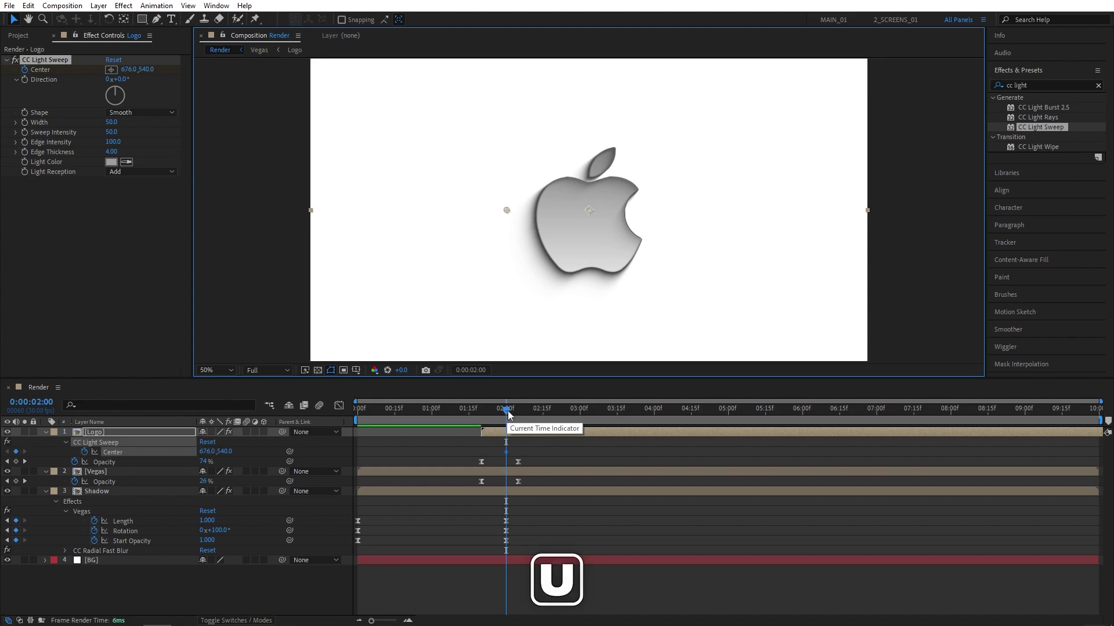
left_click_drag(507, 410, 579, 409)
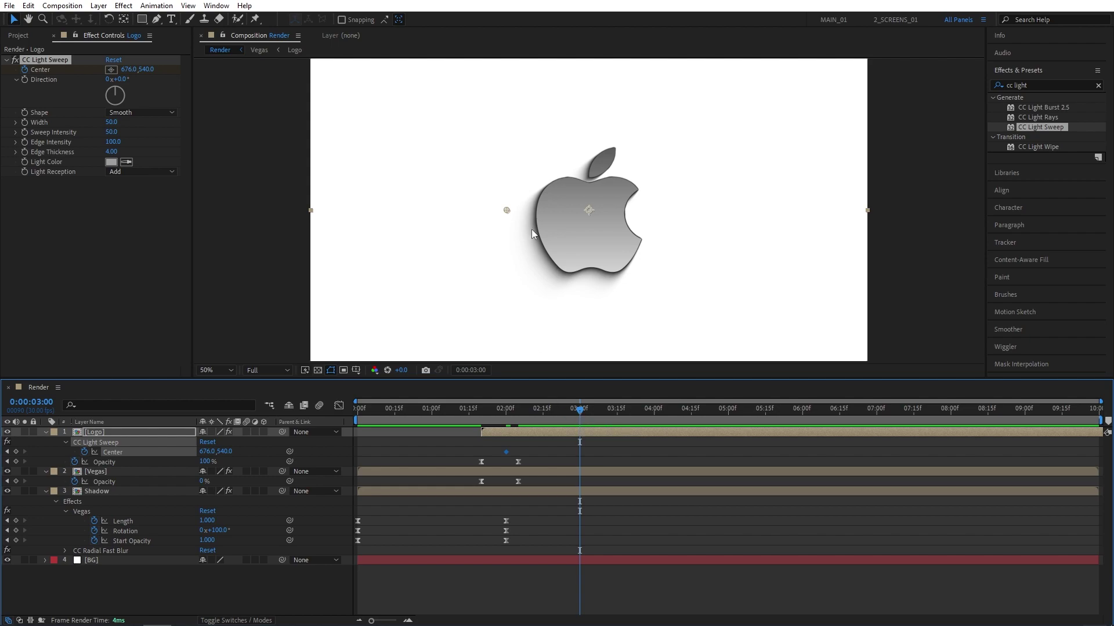
left_click_drag(509, 210, 638, 218)
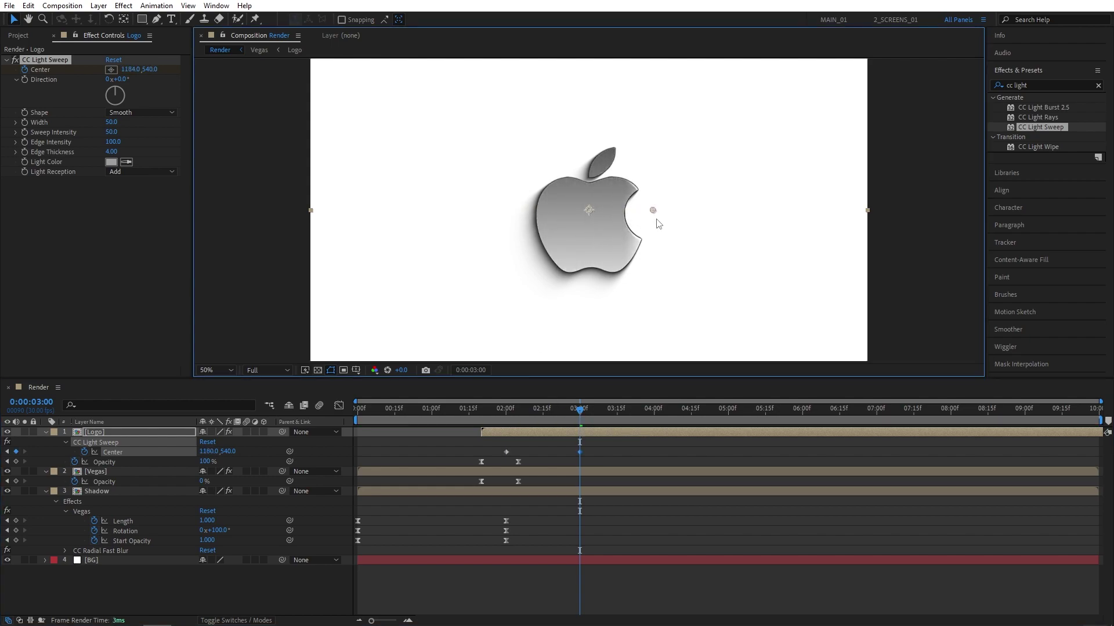
left_click_drag(659, 223, 666, 225)
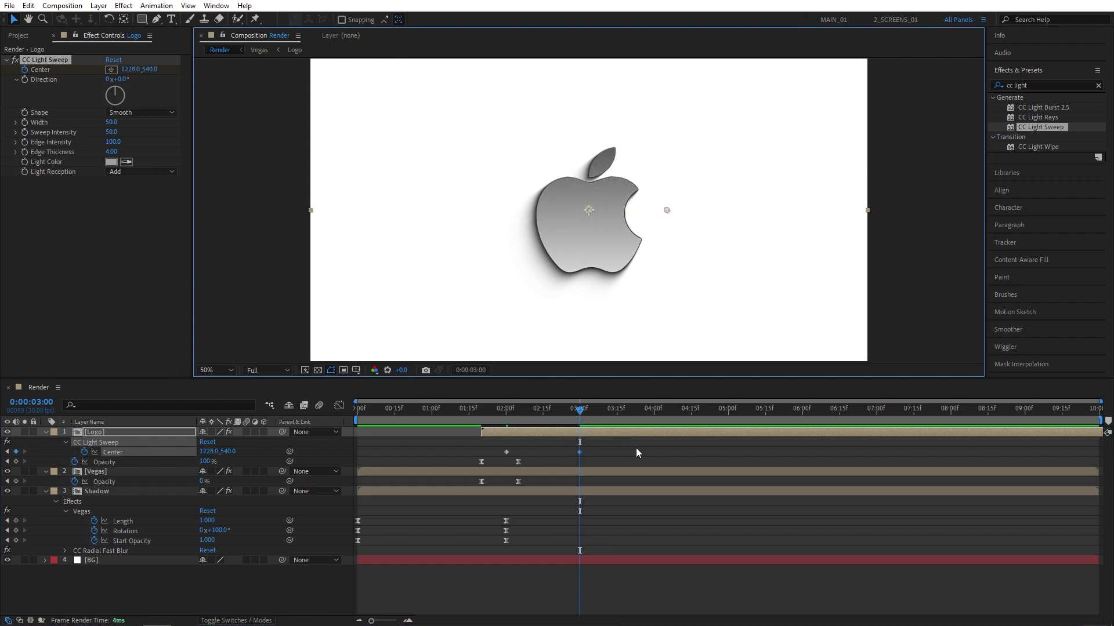
left_click_drag(625, 448, 467, 453)
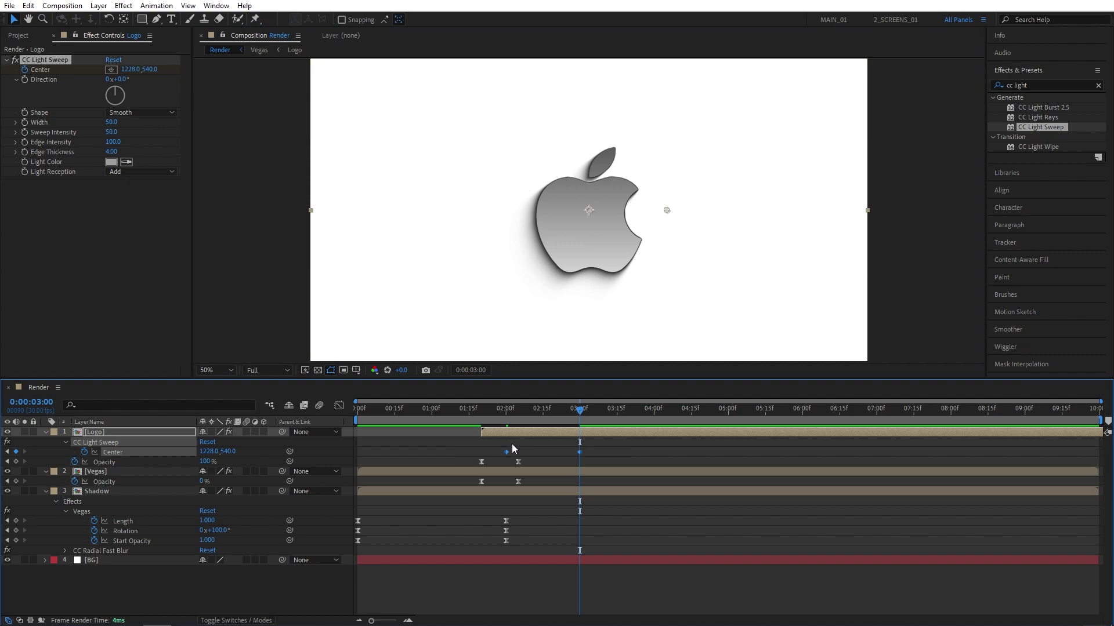
key("F9")
left_click_drag(505, 410, 561, 409)
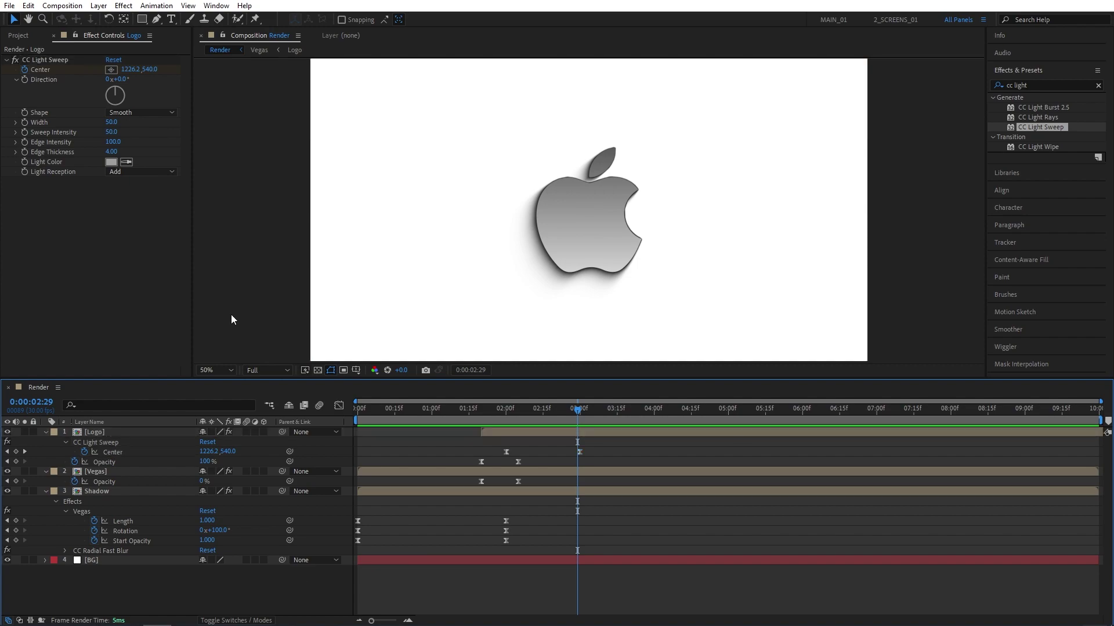
Step: Add a new null object layer, Null 1, at the top of the Render comp
left_click(99, 5)
mouse_move(113, 19)
left_click(336, 72)
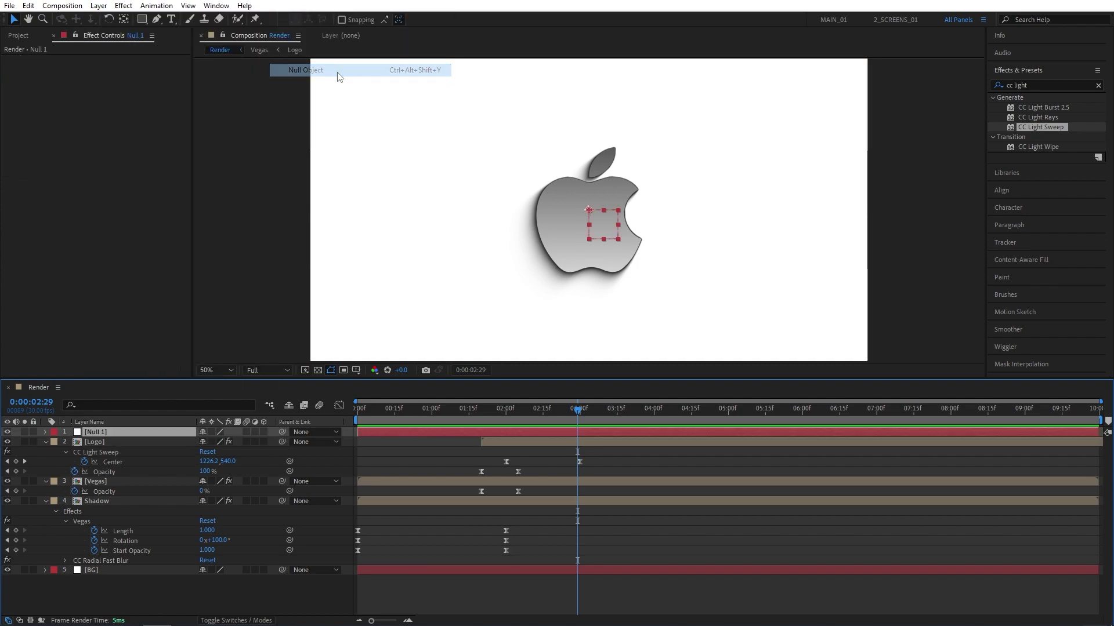
Step: Collapse the Logo, Vegas and Shadow layers and parent all three to Null 1
left_click(45, 442)
left_click(46, 452)
left_click(46, 461)
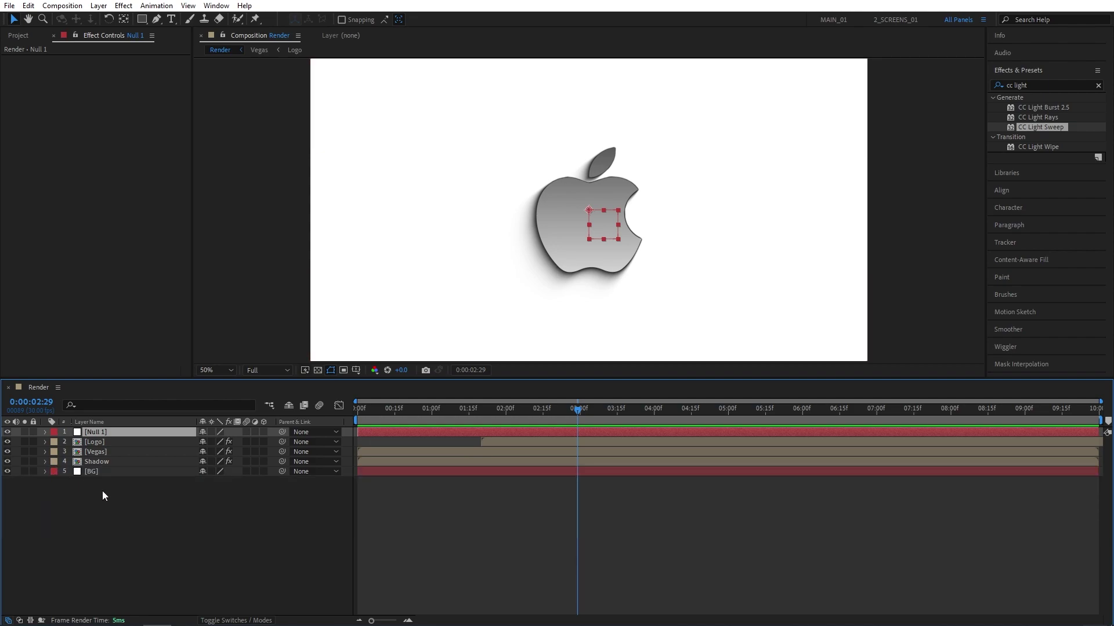
left_click(102, 443)
left_click(93, 461, "shift")
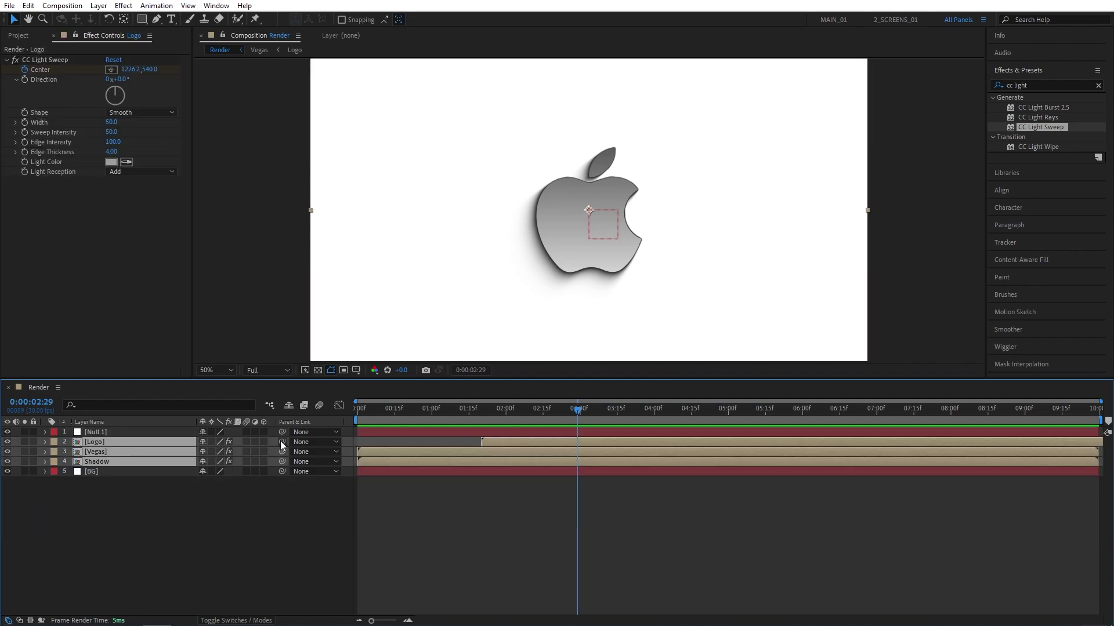
left_click_drag(281, 441, 106, 432)
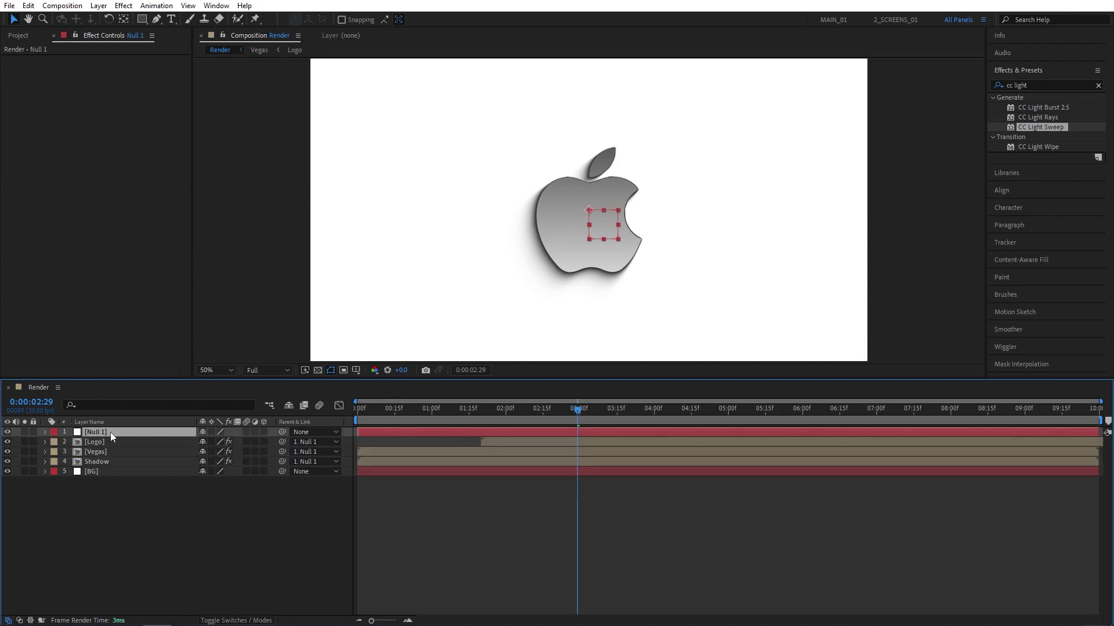
Step: Set a starting Scale keyframe of 50% on Null 1 at 0:00
key("s")
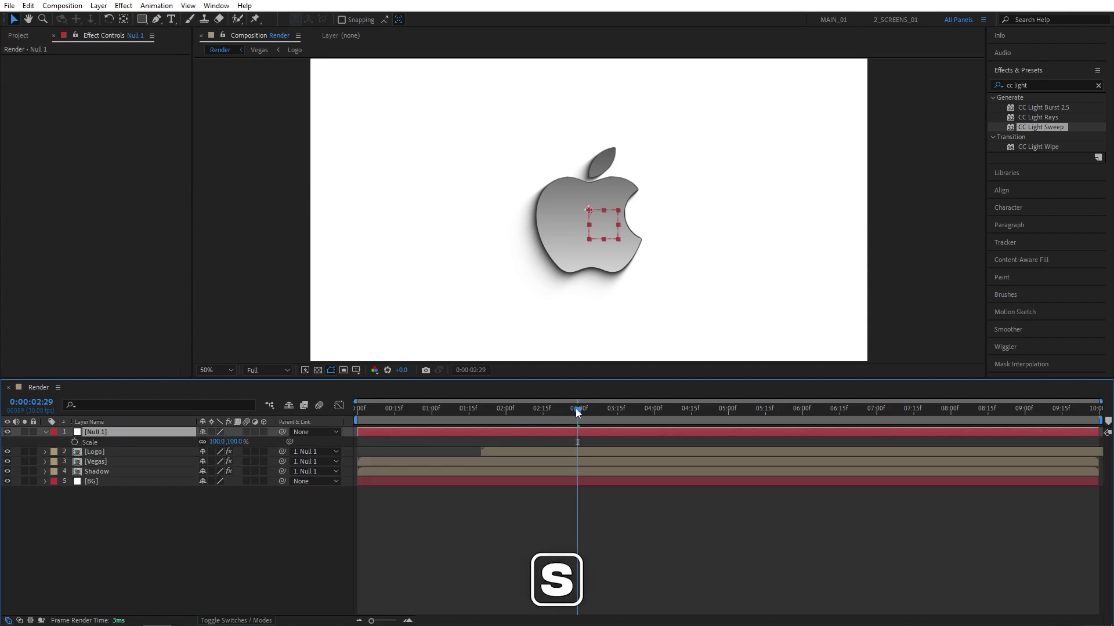
left_click_drag(576, 408, 345, 420)
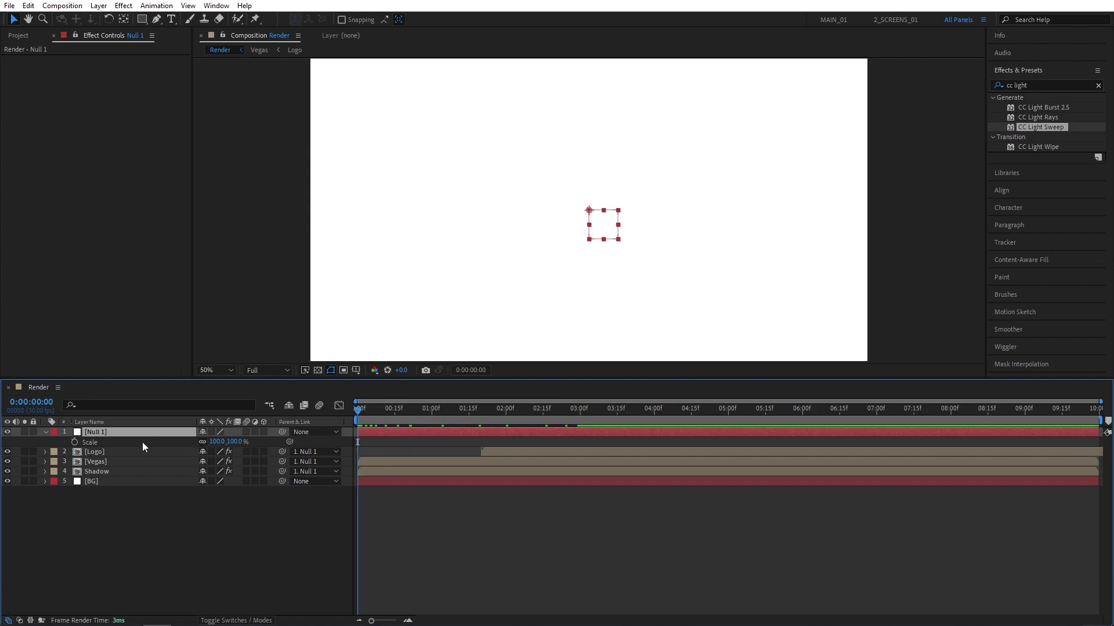
left_click(75, 441)
left_click(216, 442)
type("50")
left_click(240, 505)
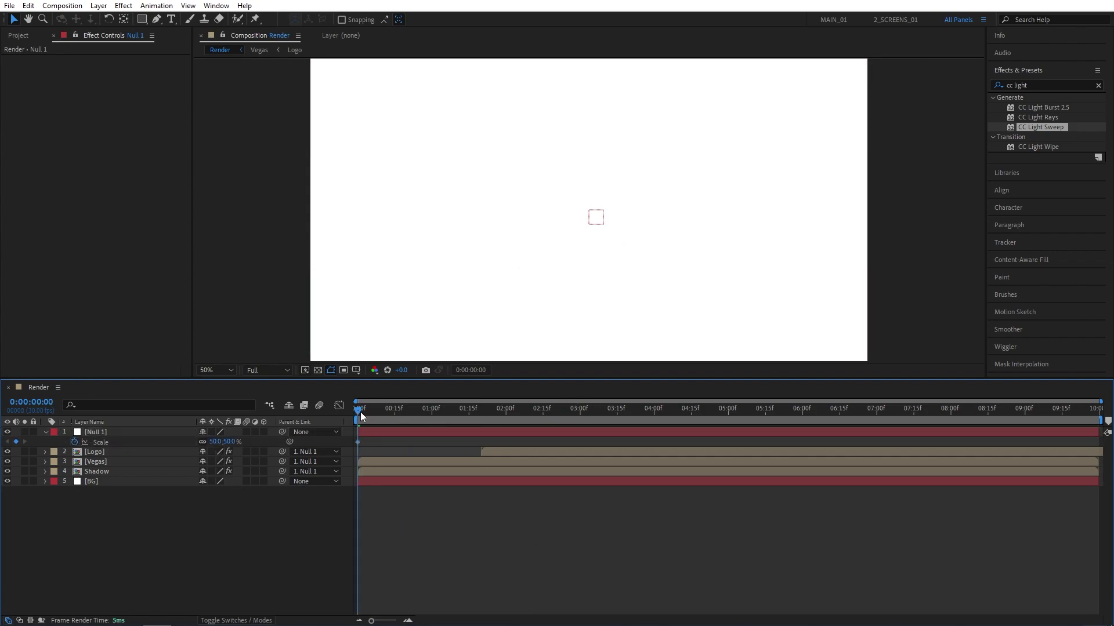
Step: Add Scale keyframes of 140% at 1:15 and 100% at 3:15, then Easy Ease all three
left_click_drag(358, 411, 469, 423)
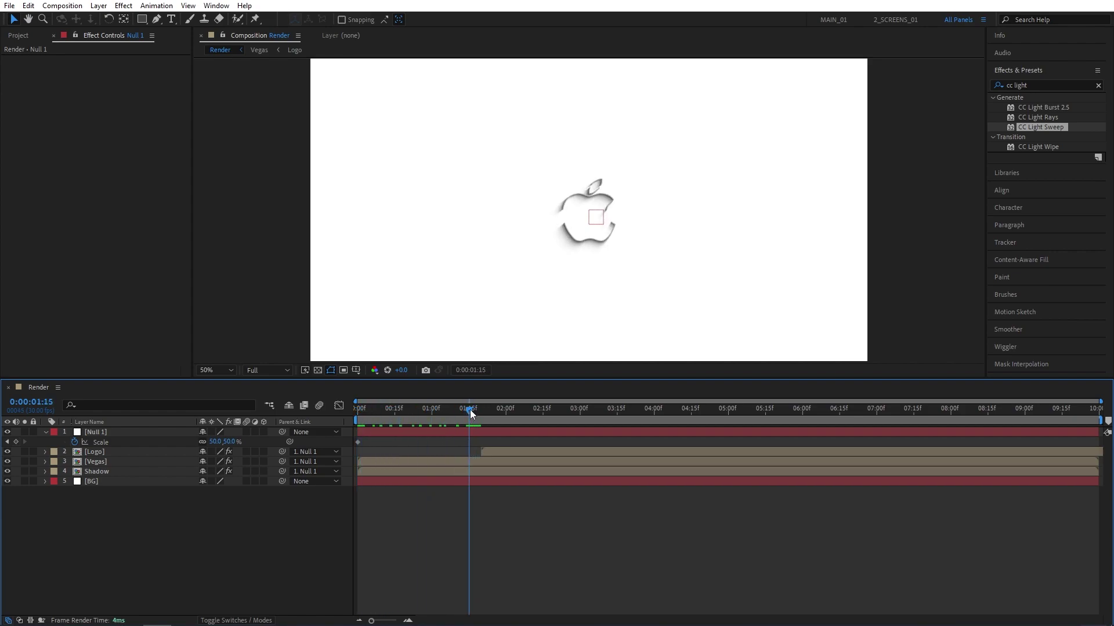
type("140")
key("Return")
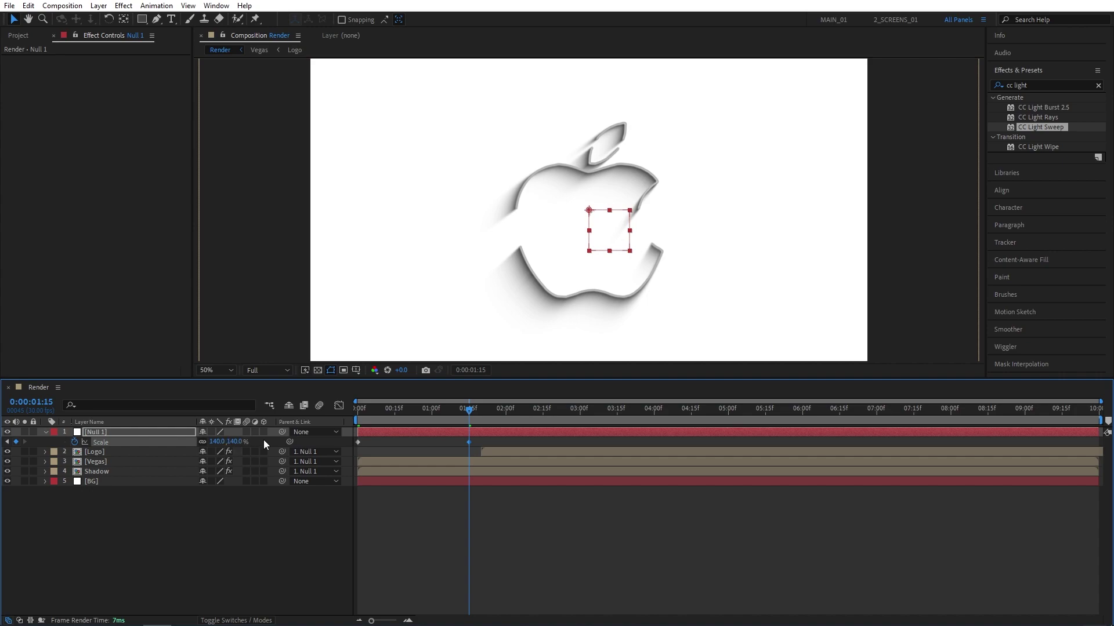
left_click_drag(467, 409, 615, 420)
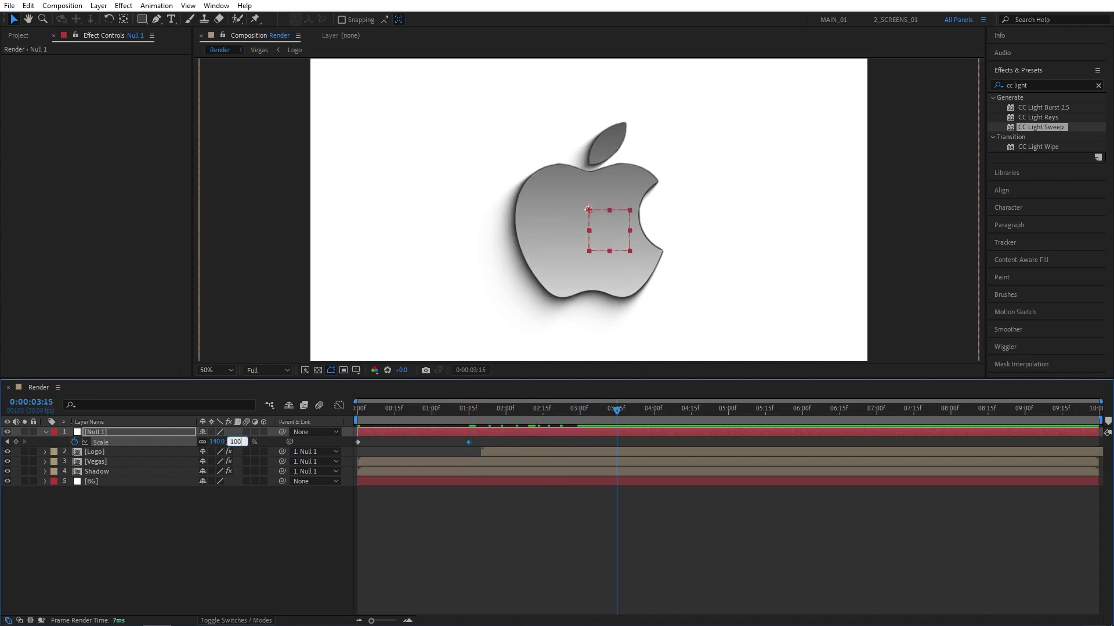
type("100")
key("Return")
left_click_drag(635, 444, 352, 443)
key("F9")
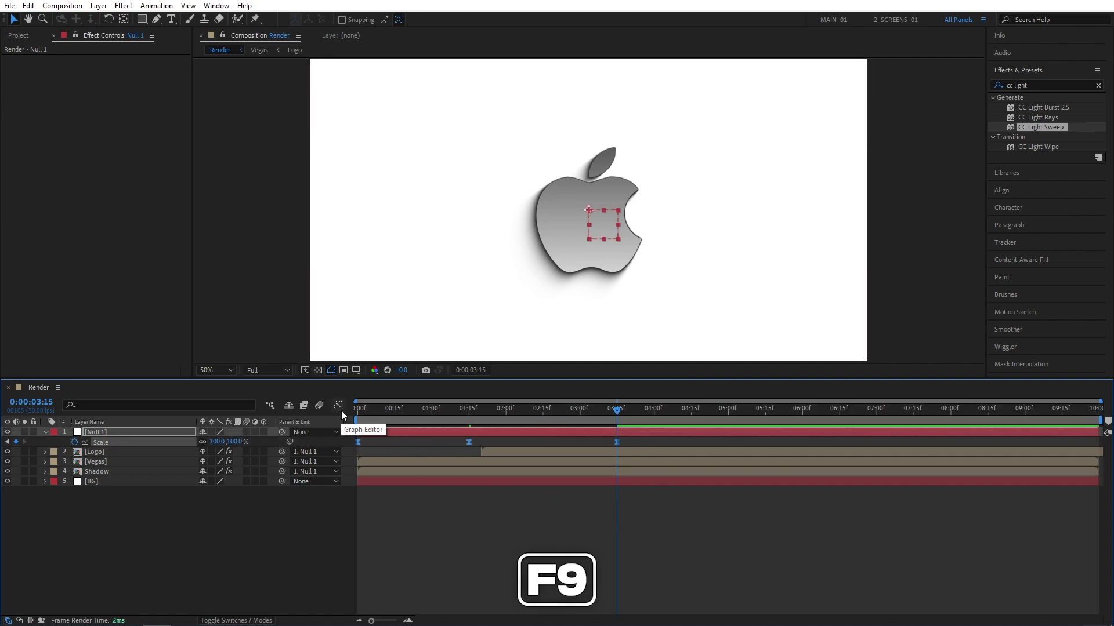
Step: In the Graph Editor's speed graph, make the first Scale keyframe start at full speed
left_click(340, 406)
right_click(643, 489)
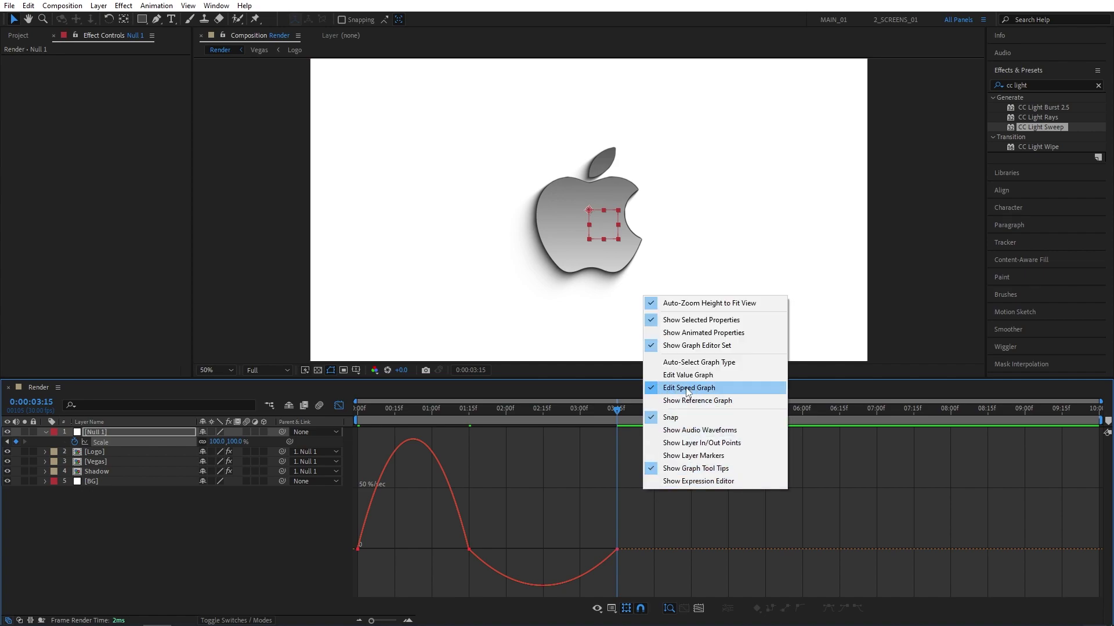
left_click(687, 392)
left_click(358, 549)
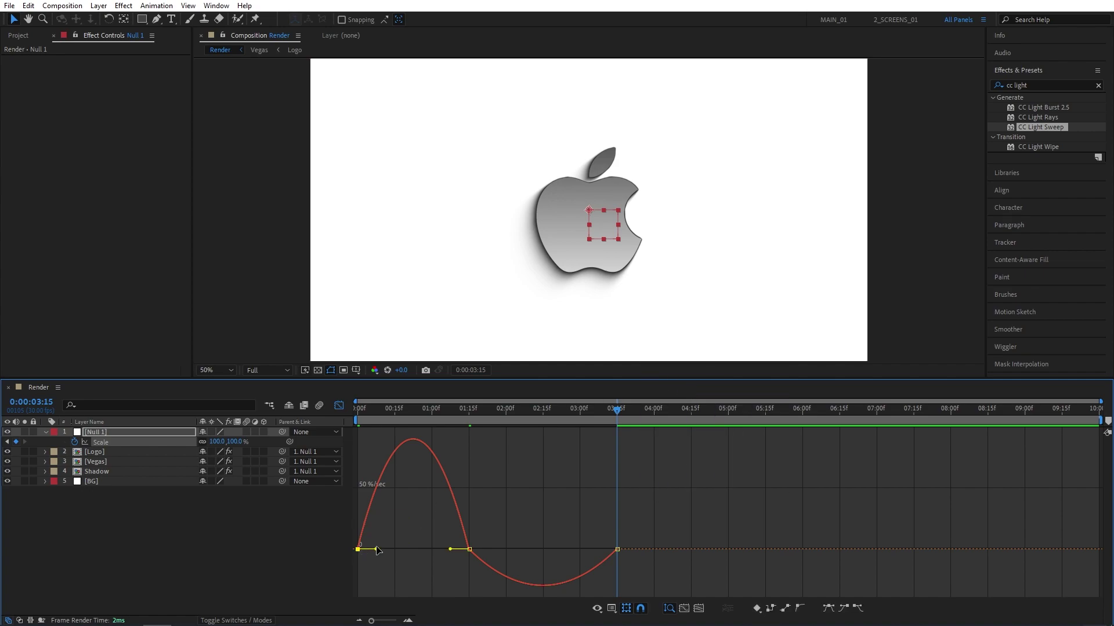
left_click_drag(375, 549, 345, 549)
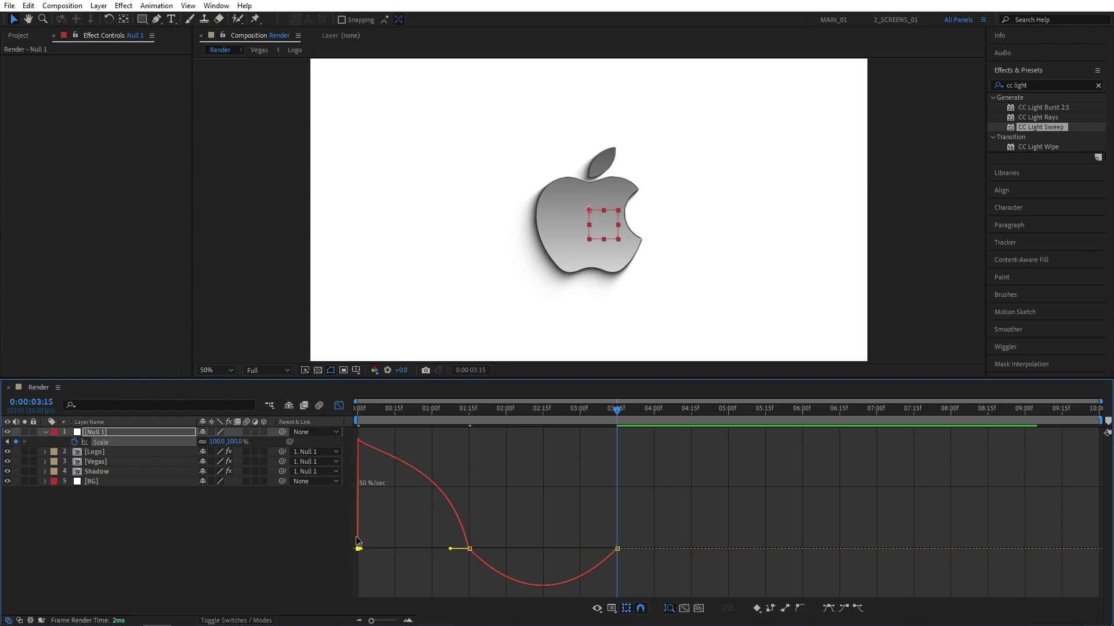
Step: Lengthen the eases into the middle and final Scale keyframes, then preview the motion
left_click(468, 548)
left_click_drag(450, 549, 413, 578)
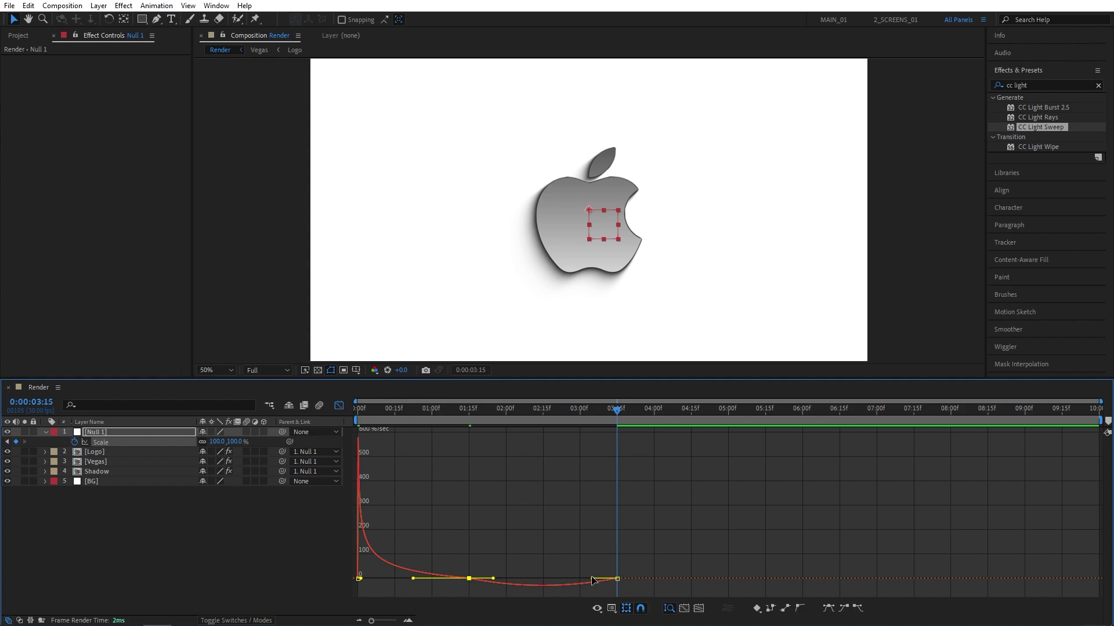
left_click_drag(593, 580, 522, 575)
left_click(496, 409)
left_click_drag(485, 414, 372, 416)
key("space")
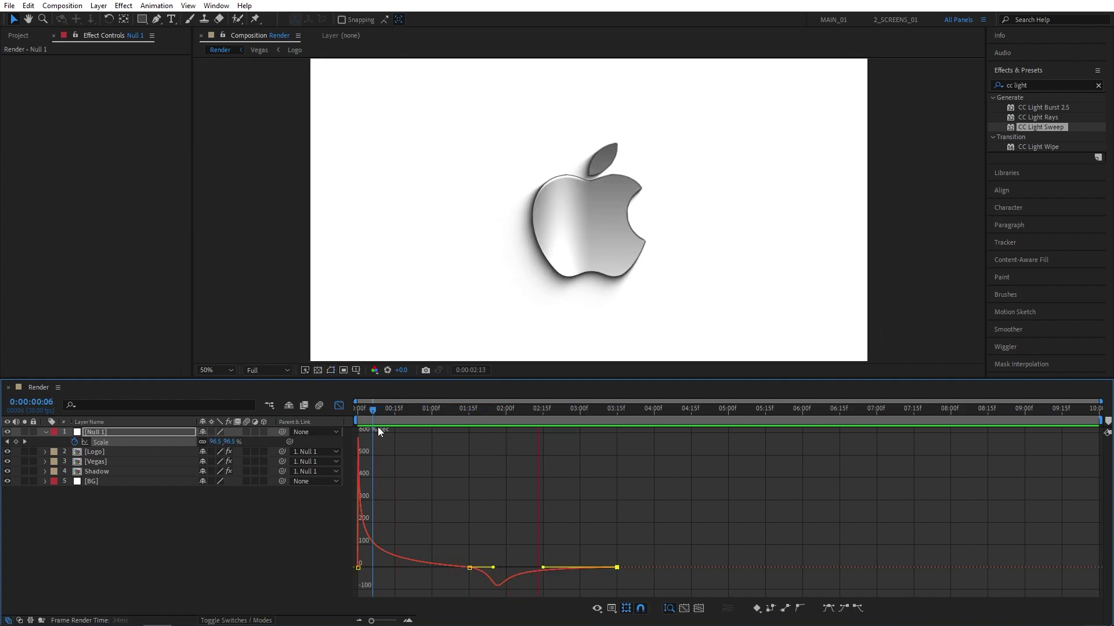
Step: Close the Graph Editor and create an Apple.com text layer beneath the apple at 2 seconds
key("space")
key("shift+F3")
left_click_drag(470, 410, 530, 412)
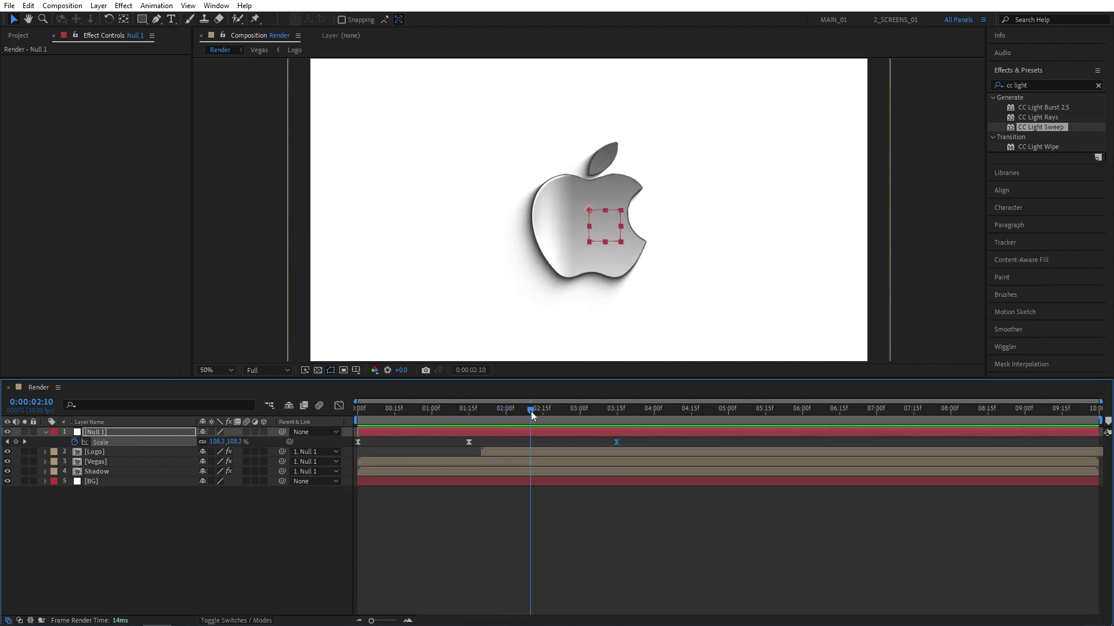
left_click(171, 19)
left_click(567, 308)
type("Apple.com")
left_click(282, 529)
key("v")
Step: Move the Apple.com layer below Null 1 and set its Scale to 20%
left_click_drag(98, 432, 104, 457)
key("s")
left_click(226, 461)
type("20")
key("Return")
left_click(1002, 105)
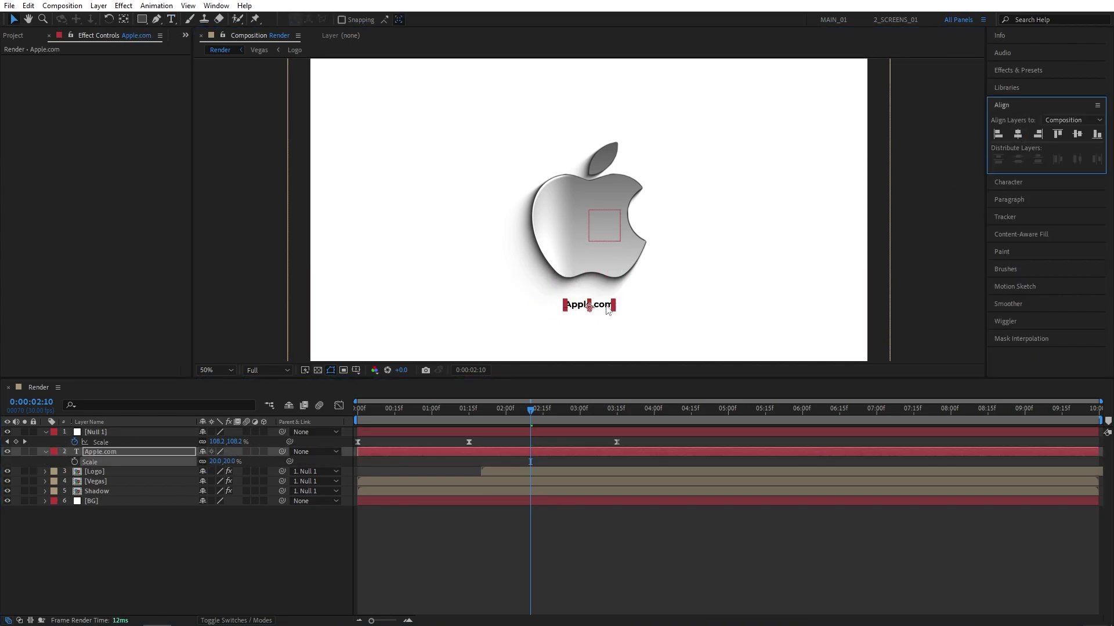
left_click_drag(531, 409, 617, 409)
left_click(605, 299)
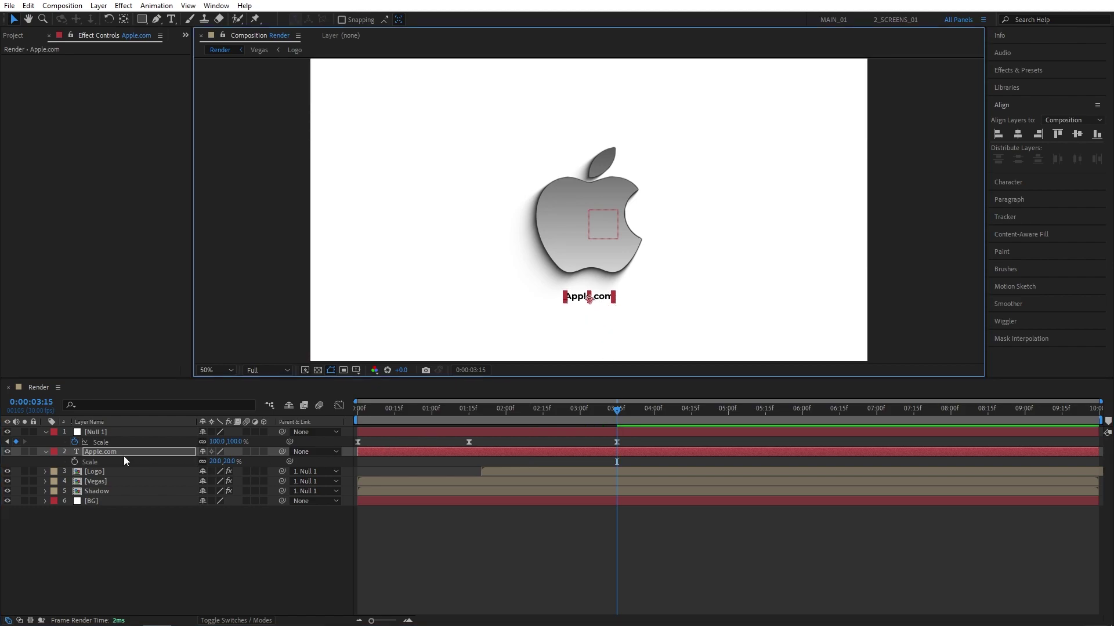
Step: Add Position and Opacity keyframes to the Apple.com text at 3:15
key("t")
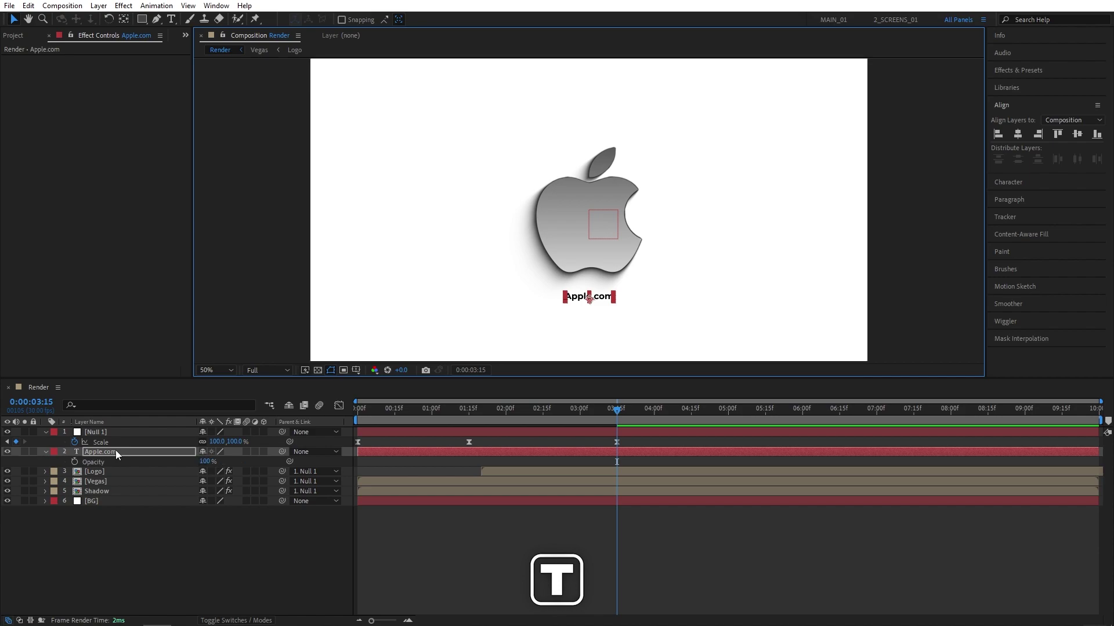
key("shift+p")
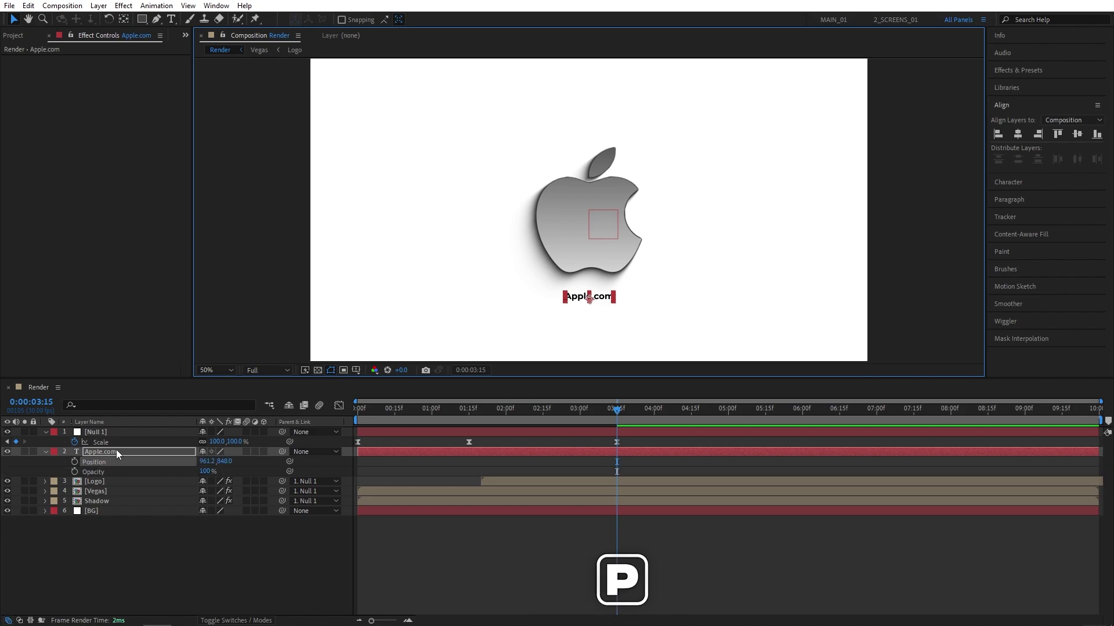
left_click(75, 461)
left_click(75, 472)
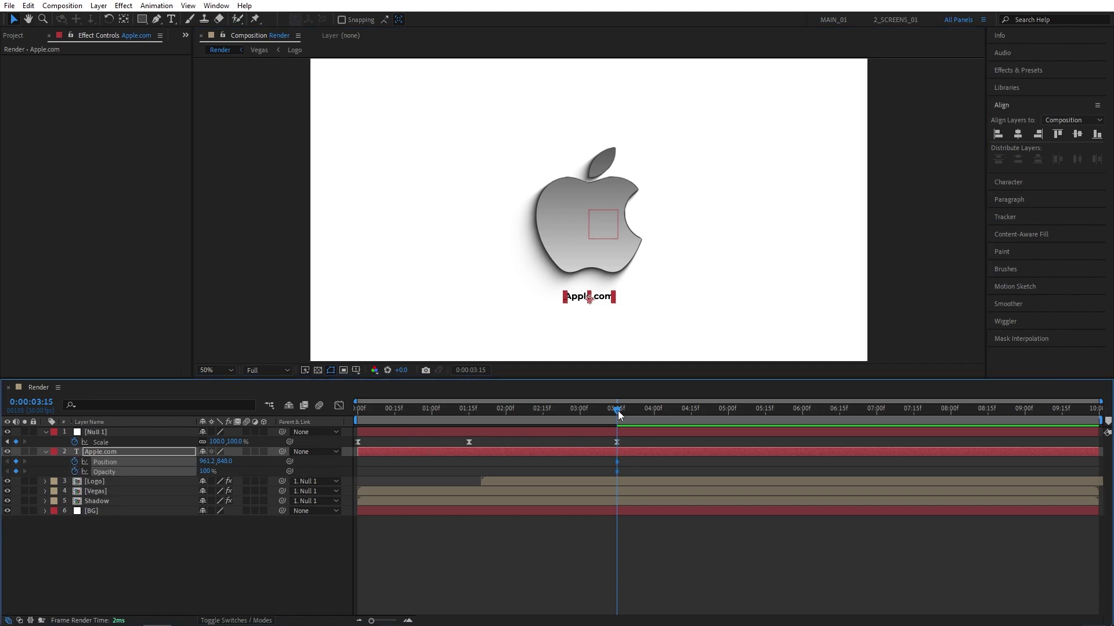
Step: At 02:15, drop the text to Y 870 and 0% opacity, then Easy Ease the keyframes
left_click_drag(617, 411, 542, 416)
left_click(284, 555)
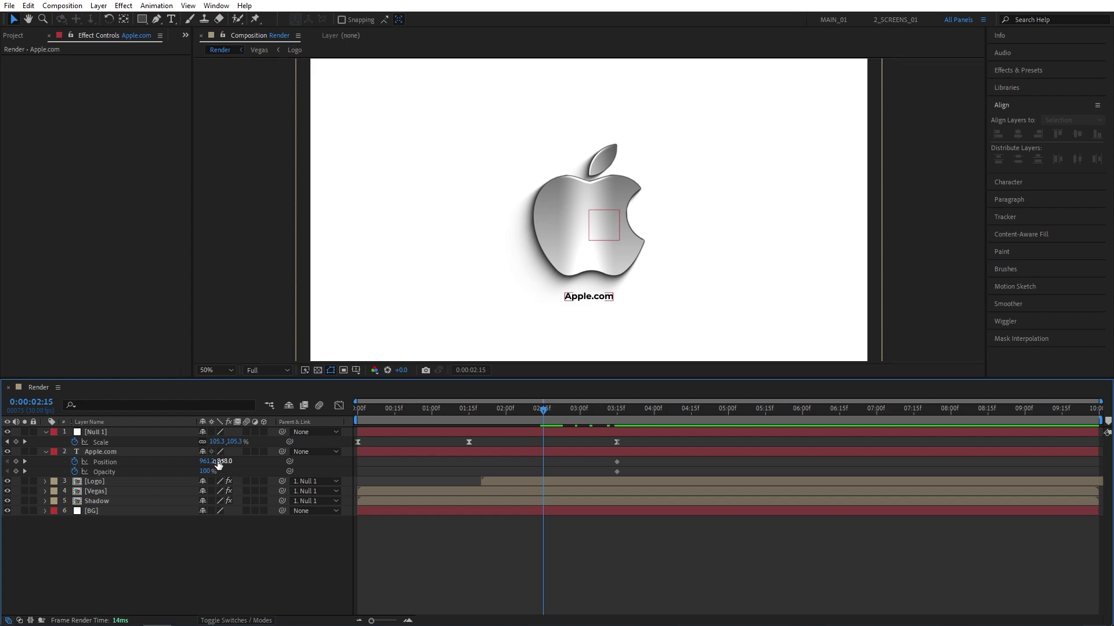
left_click_drag(227, 462, 183, 474)
left_click_drag(636, 457, 522, 477)
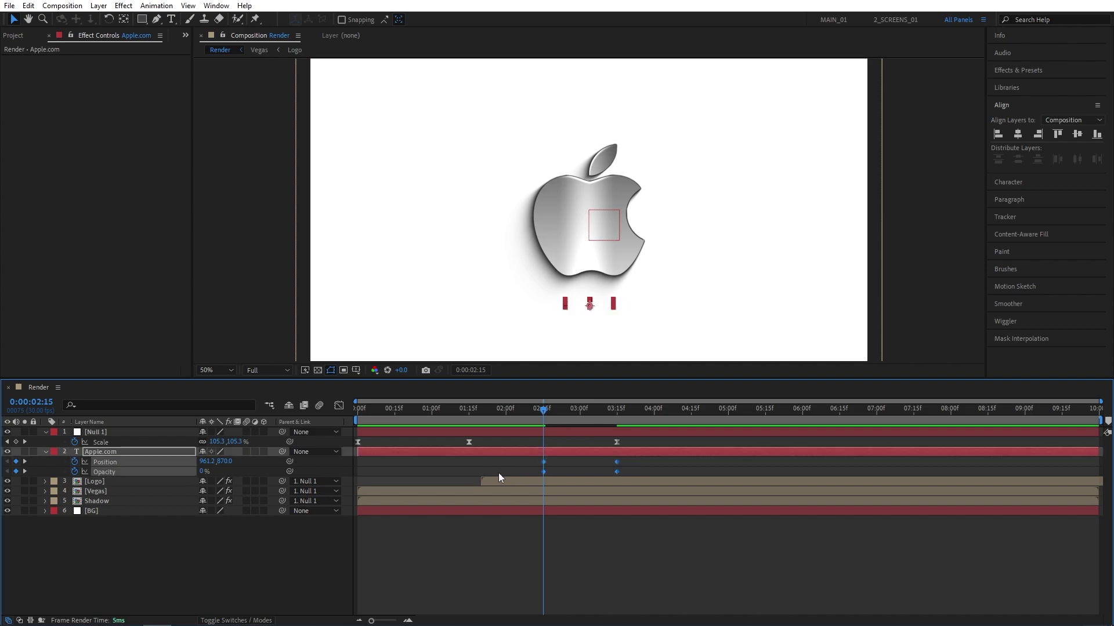
key("F9")
Step: Set the 03:15 text keyframe's ease to 100% influence in the Graph Editor
left_click(338, 406)
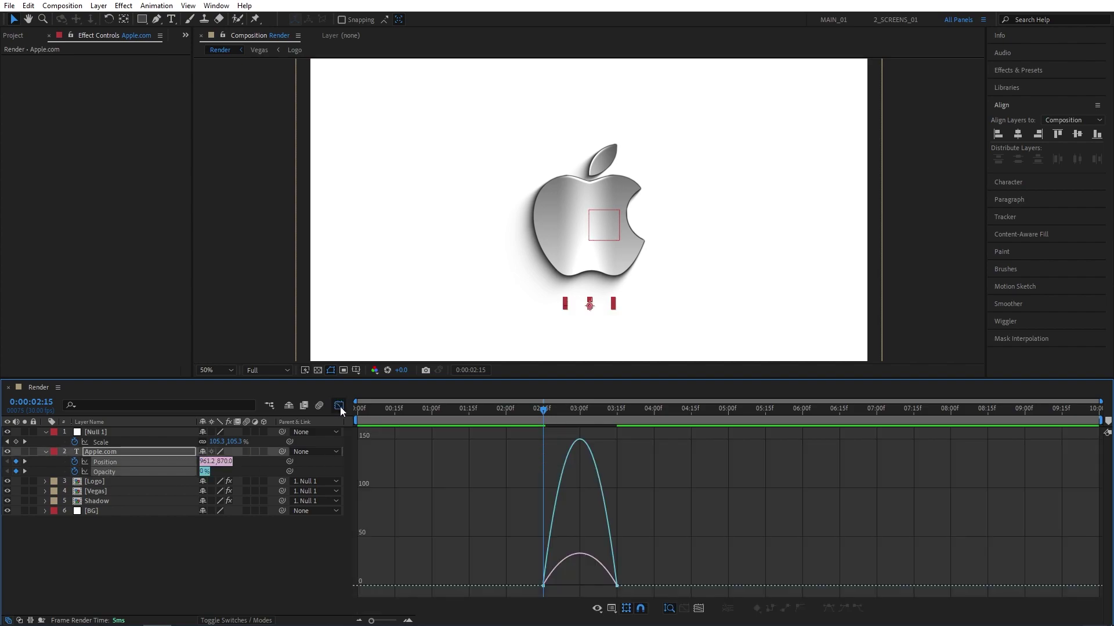
left_click_drag(608, 587, 567, 584)
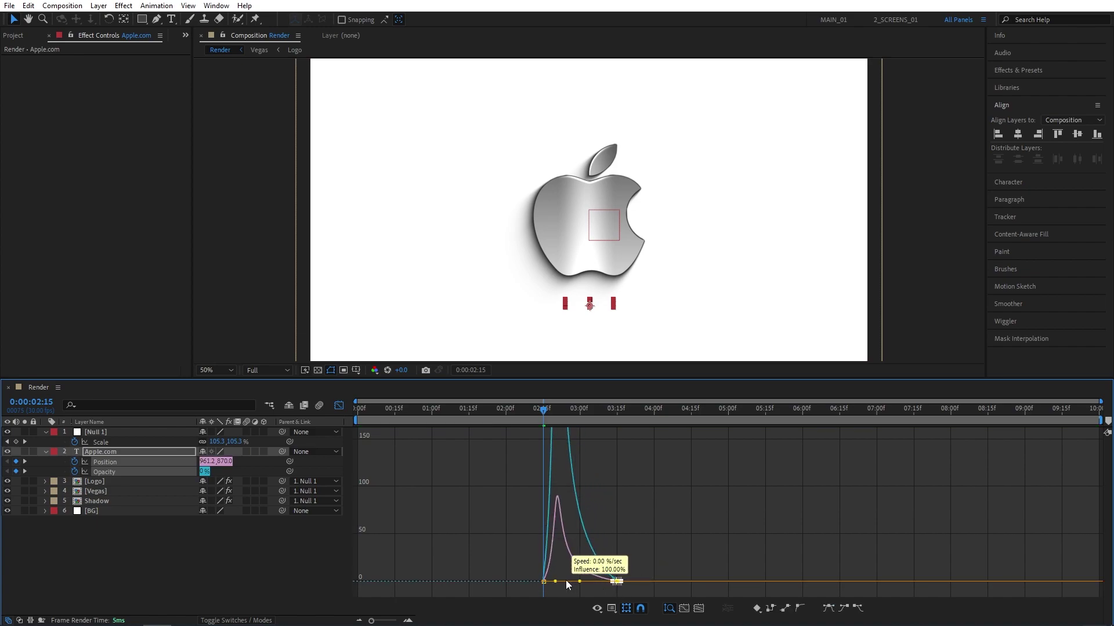
left_click(338, 406)
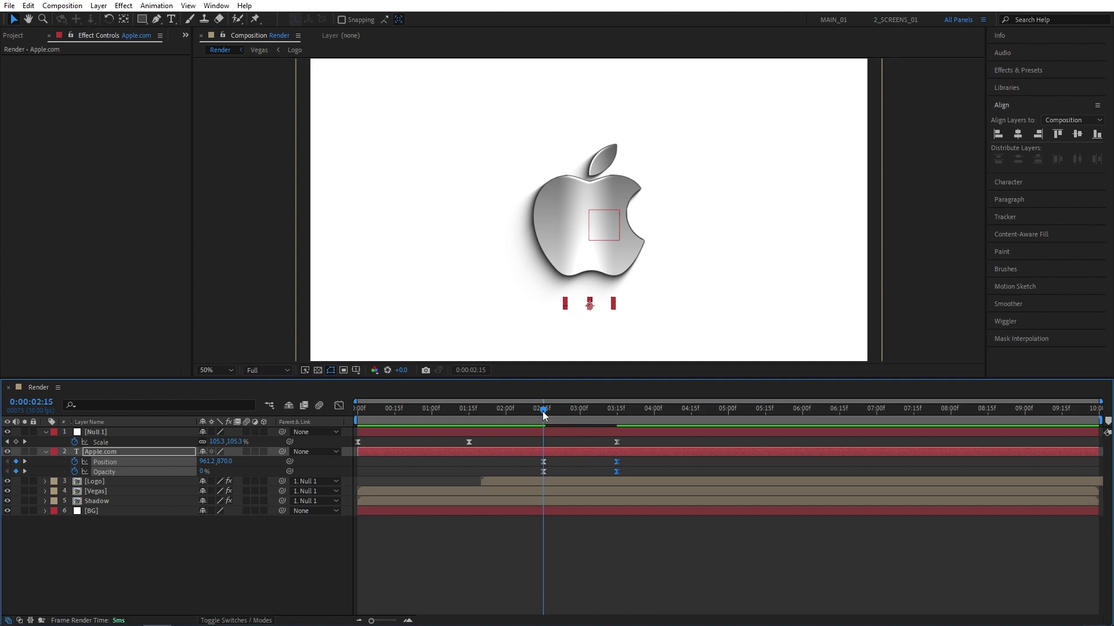
Step: Shift the text's Position and Opacity keyframes to about 1:25–2:25 and preview
left_click_drag(542, 411, 493, 416)
left_click_drag(634, 461, 495, 465)
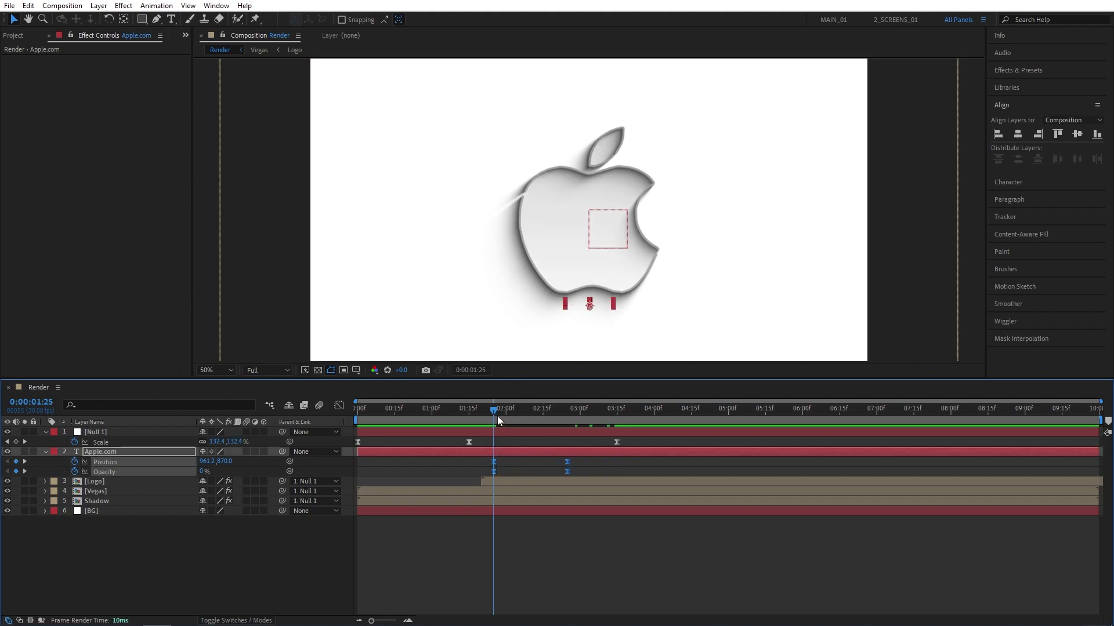
left_click_drag(496, 416, 626, 410)
key("space")
key("space")
Step: Create a new solid named Particles and place it just above the BG layer
left_click(246, 565)
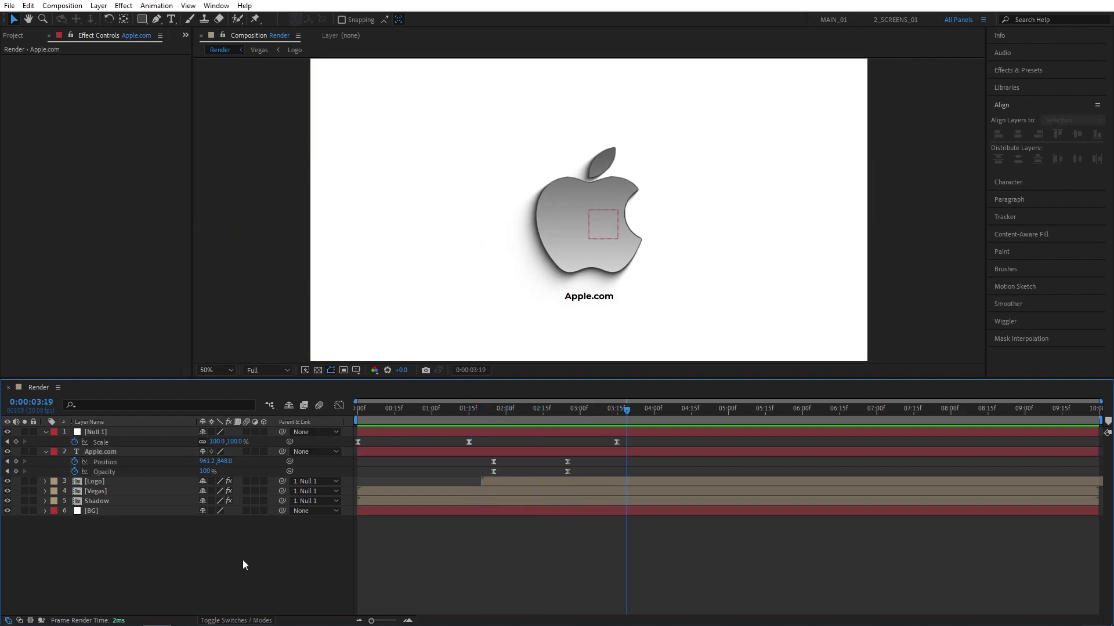
left_click(98, 5)
mouse_move(114, 23)
left_click(298, 31)
type("Particles")
key("Return")
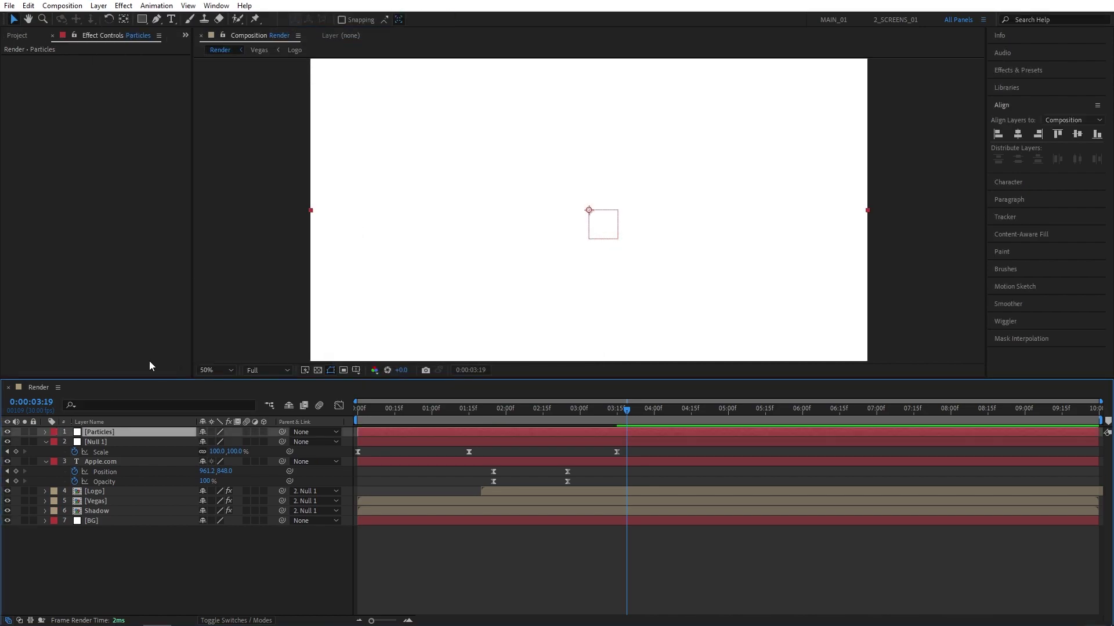
left_click_drag(107, 430, 97, 516)
Step: Apply CC Particle World to the Particles layer via an Effects & Presets search for 'partic'
left_click(1030, 67)
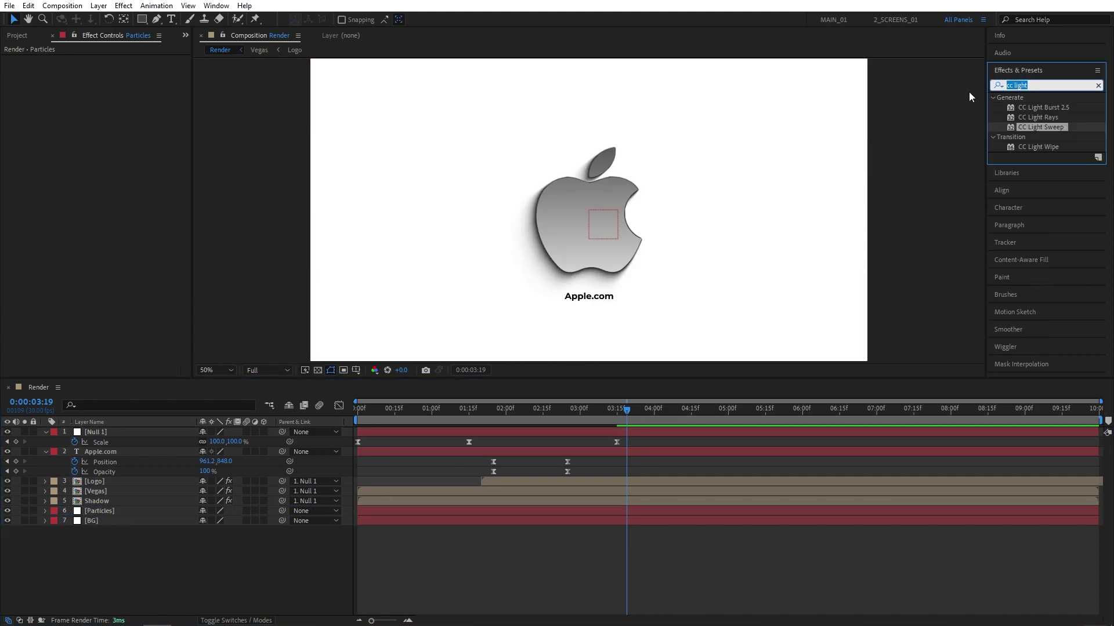
type("partic")
left_click(1052, 166)
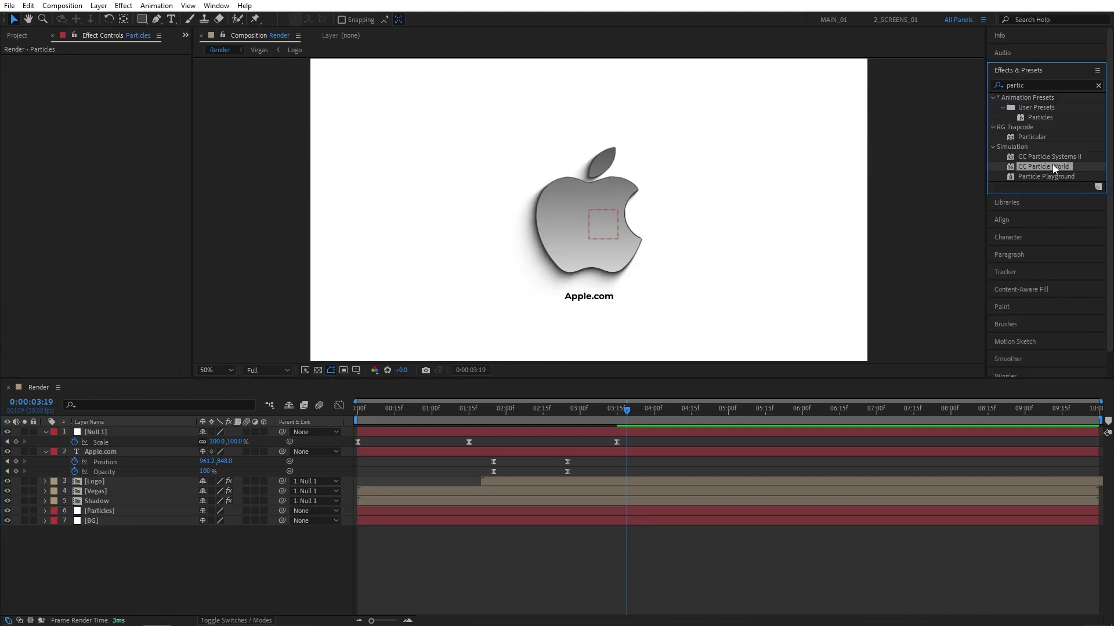
left_click_drag(1053, 166, 145, 512)
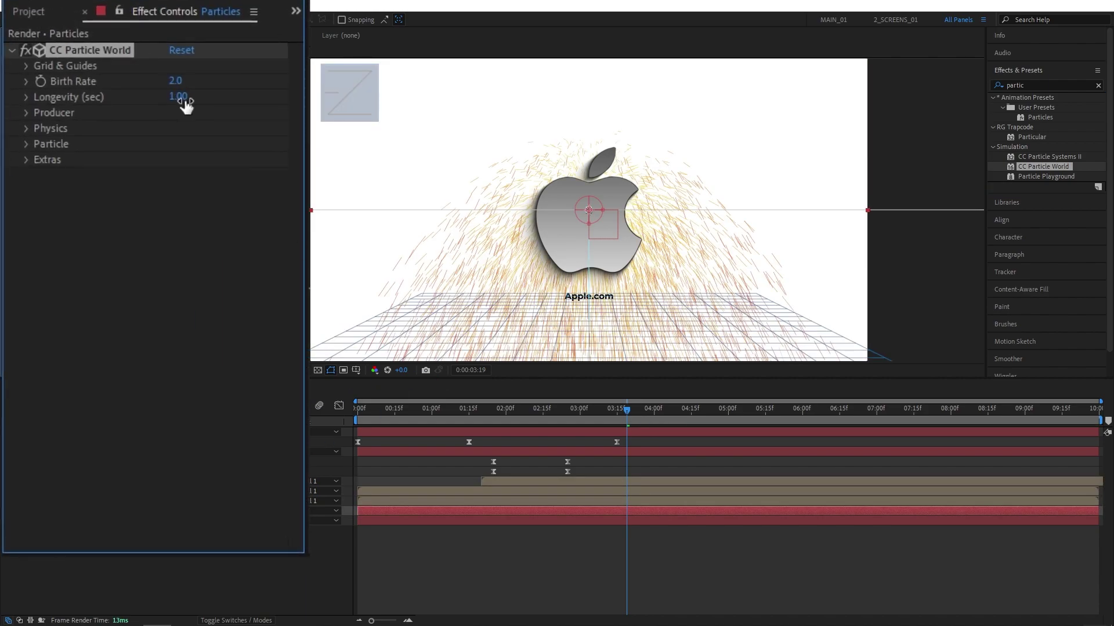
Step: Set the particles' Birth Rate to 0.1 and Longevity to 4 seconds
left_click(174, 81)
type("0.1")
key("Return")
left_click(177, 96)
type("4")
key("Return")
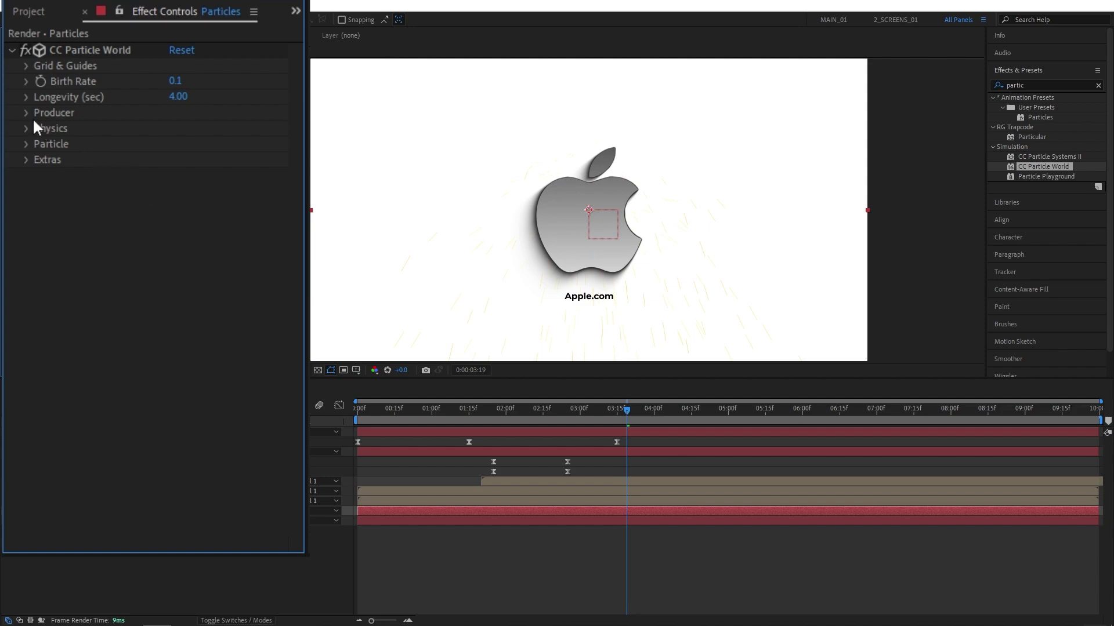
Step: Set the Producer Position Y to 0.3 and Radius X and Y to 0.5
left_click(26, 112)
left_click(177, 144)
type("0.3")
key("Return")
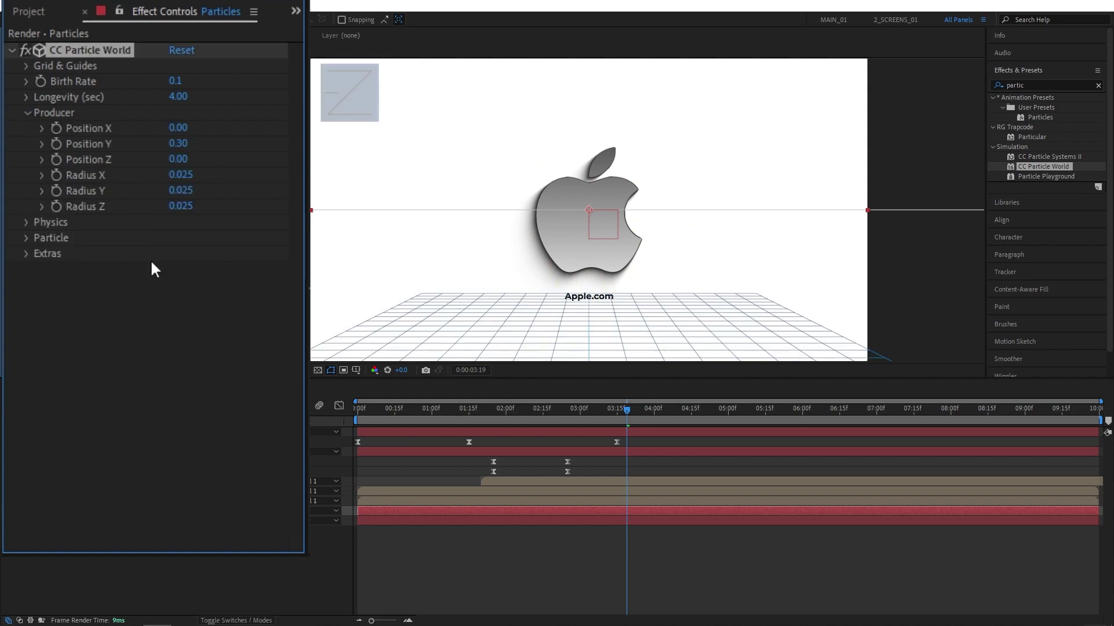
left_click(182, 176)
type(".5")
key("Return")
type(".5")
key("Return")
Step: Set Physics Velocity to 0.2 and Gravity to -0.05
left_click(26, 222)
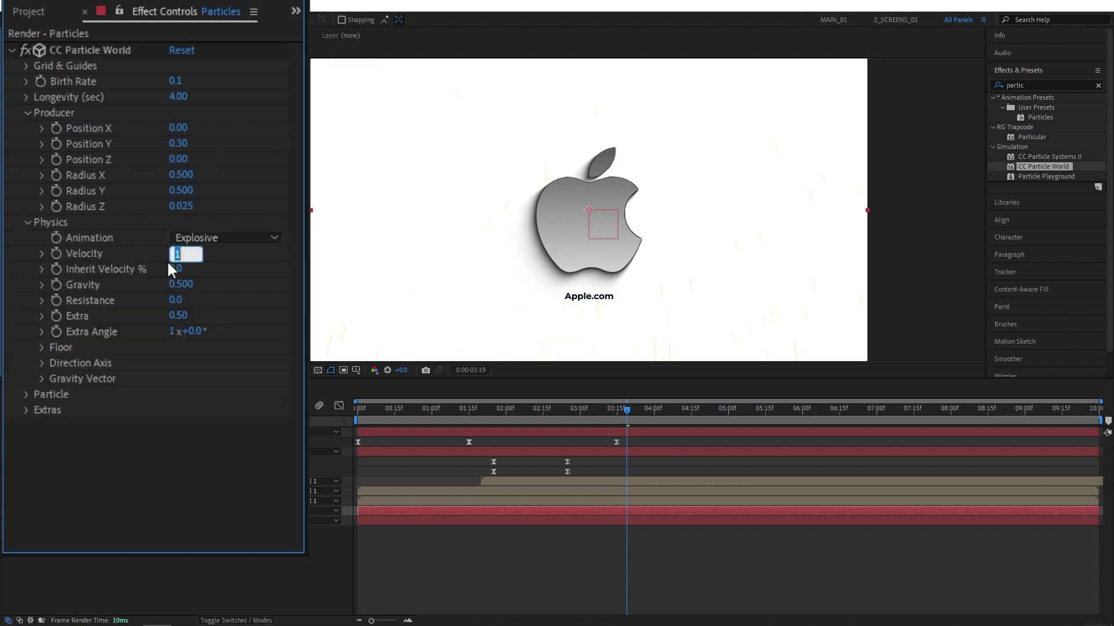
type(".2")
key("Return")
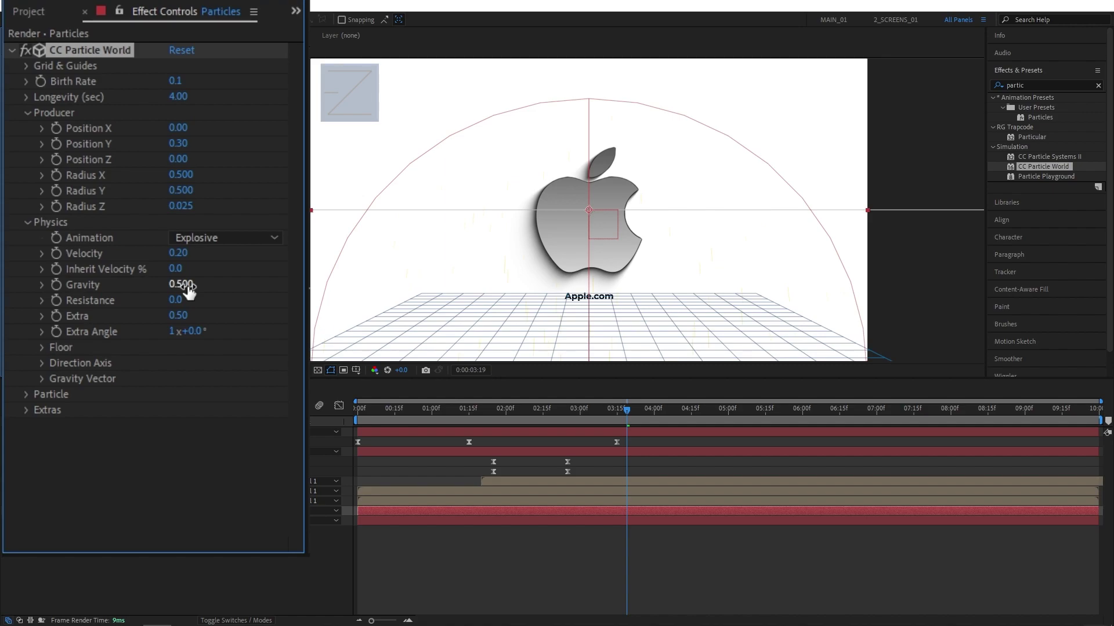
left_click(181, 284)
type(".5")
key("Return")
Step: Make the particles Faded Sphere type with Birth Size 0.1 and Death Size 0.3
left_click(26, 394)
scroll(109, 380, "down", 3)
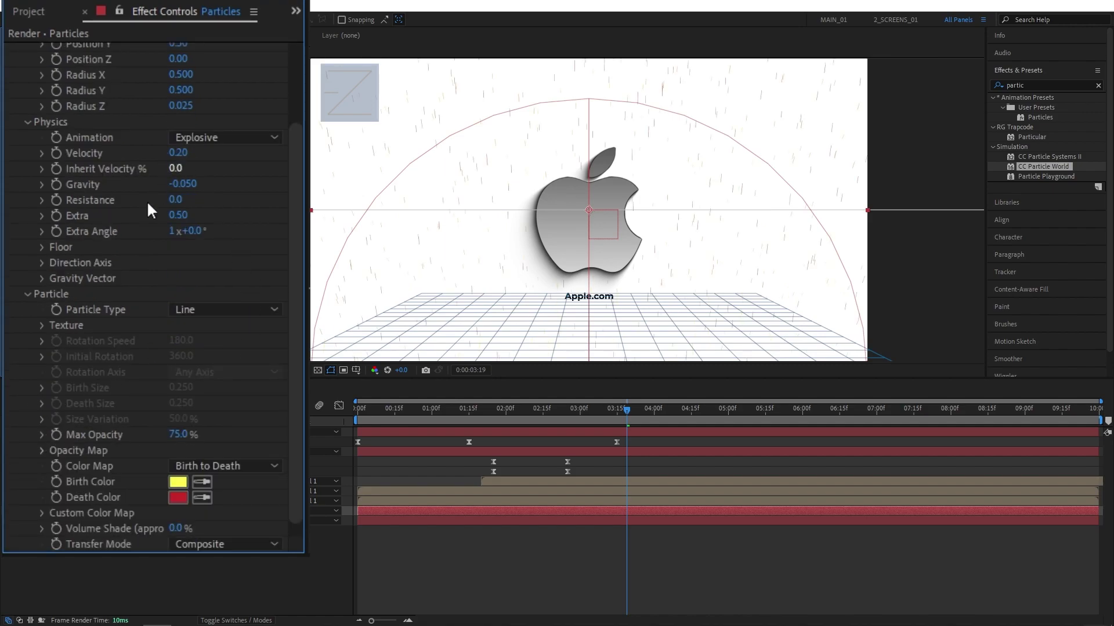
left_click(182, 314)
left_click(191, 395)
scroll(291, 405, "down", 1)
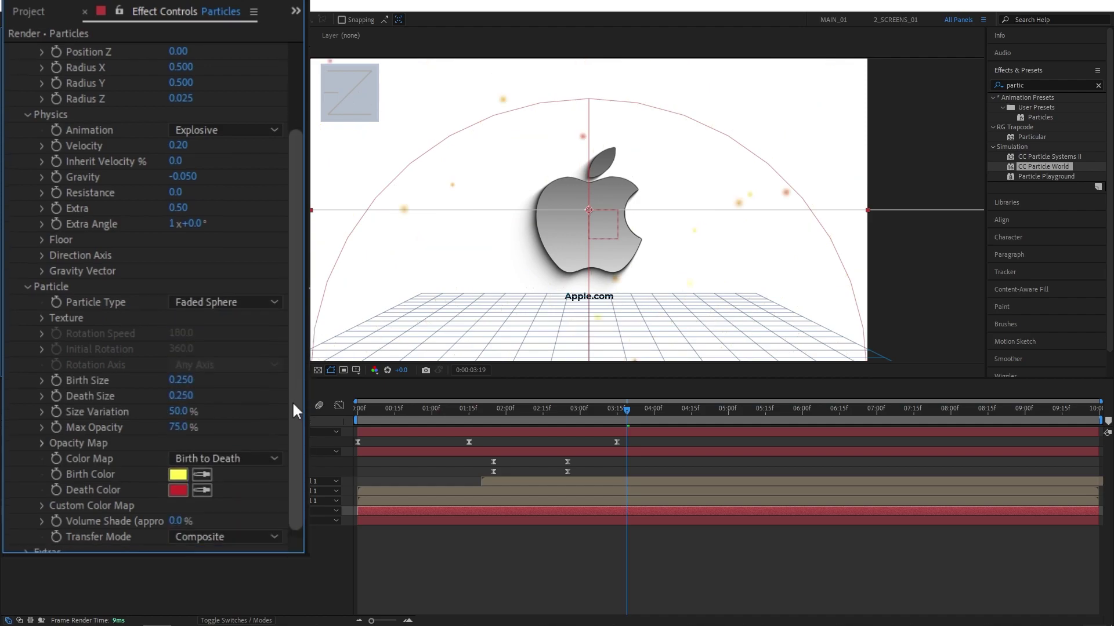
left_click(180, 372)
type("0.1")
key("Return")
left_click(181, 387)
type("0.3")
key("Return")
Step: Set particle Size Variation and Max Opacity to 100%
left_click(180, 402)
type("100")
key("Return")
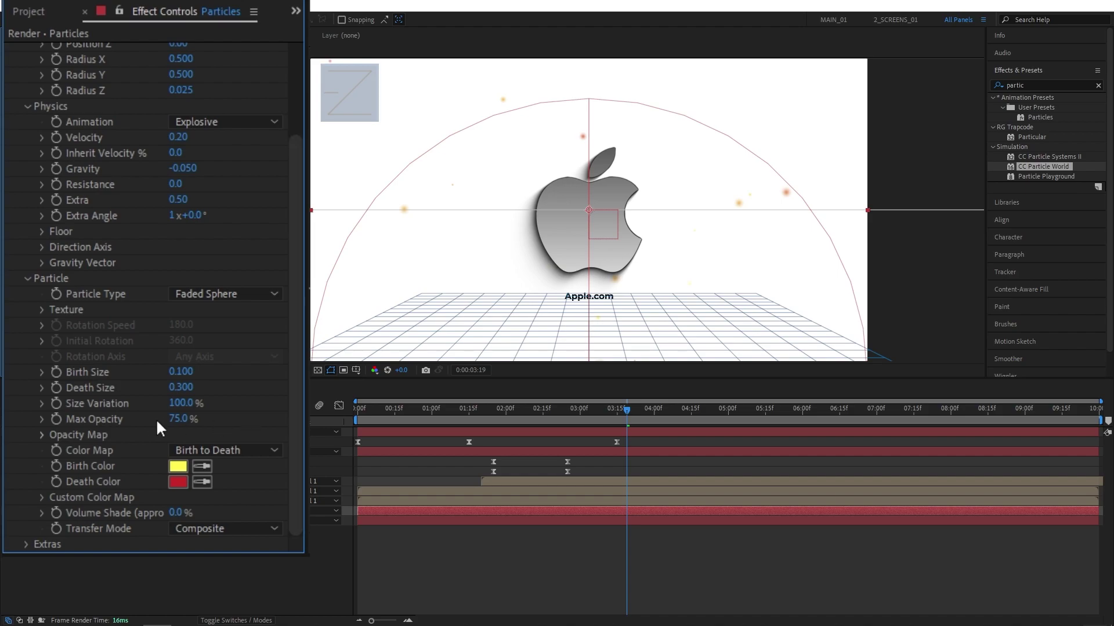
left_click(177, 418)
type("100")
key("Return")
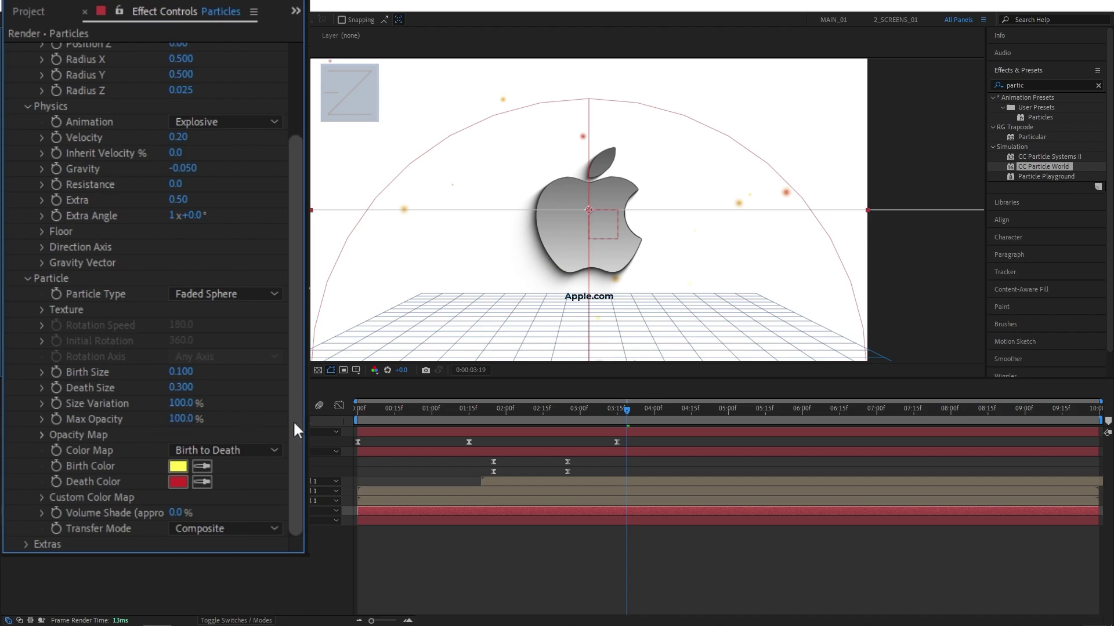
Step: Set the Birth Color to light grey and the Death Color to dark grey
left_click(178, 466)
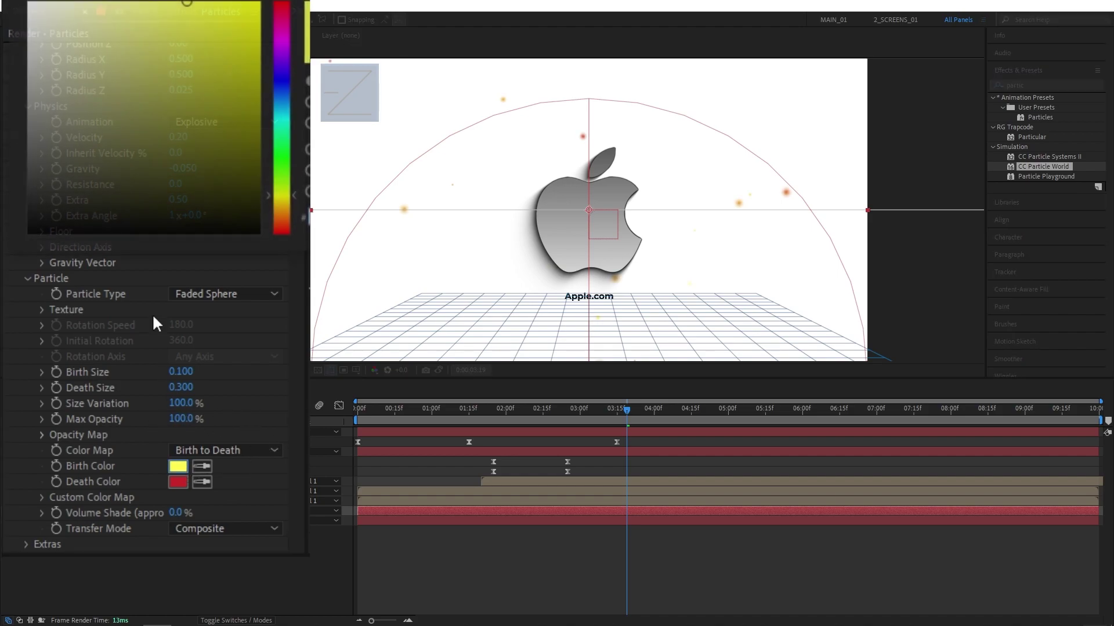
left_click(15, 49)
left_click_drag(15, 49, 15, 59)
key("Return")
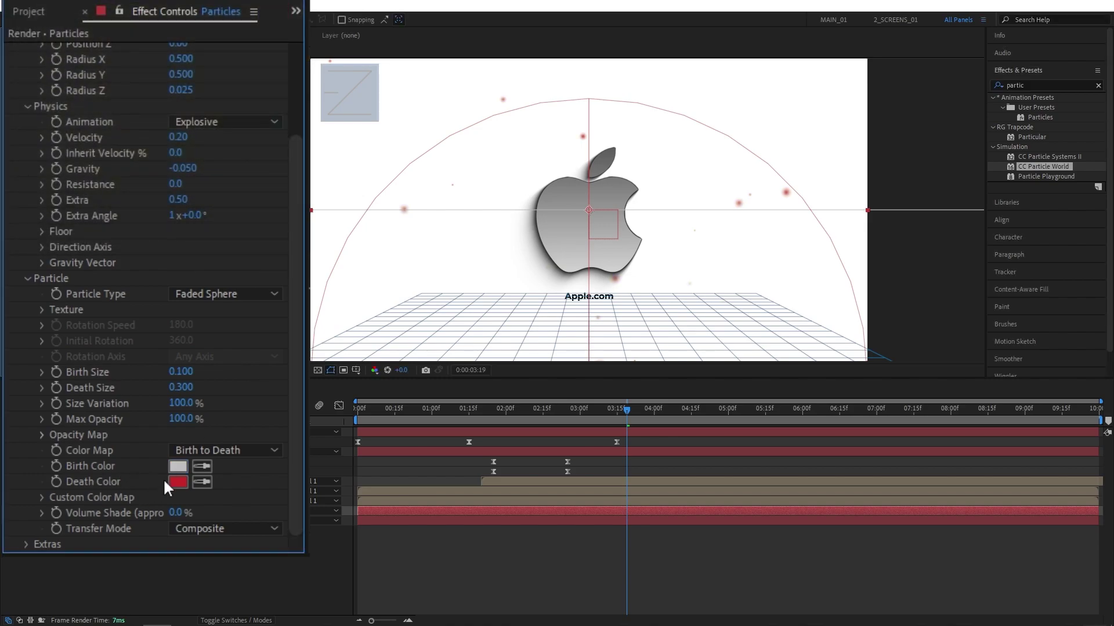
left_click(178, 482)
left_click(35, 174)
left_click_drag(35, 174, 22, 175)
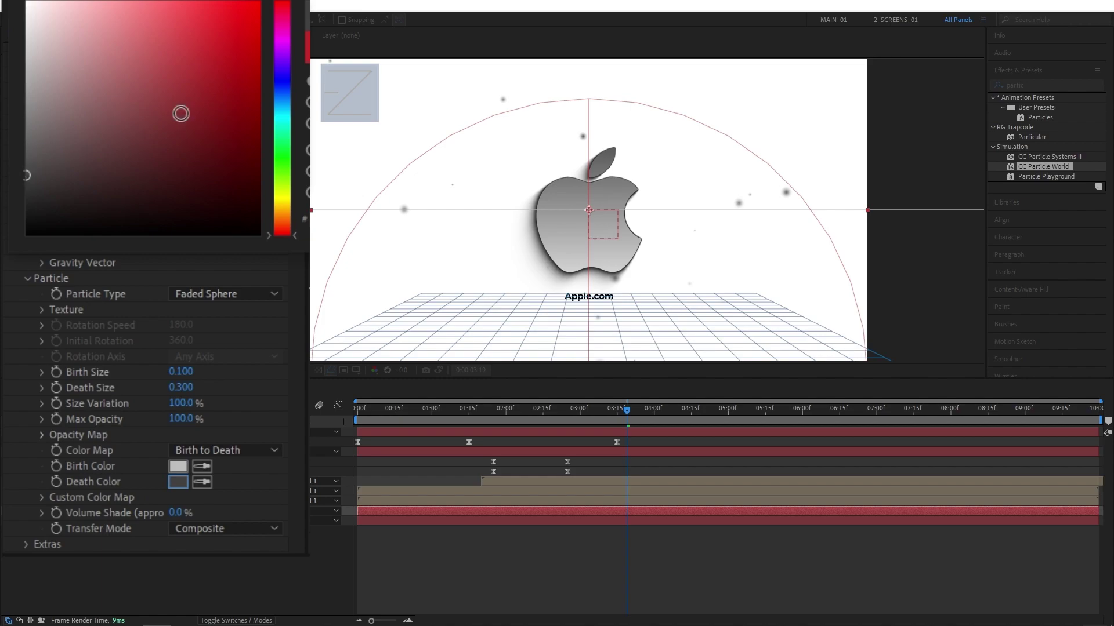
key("Return")
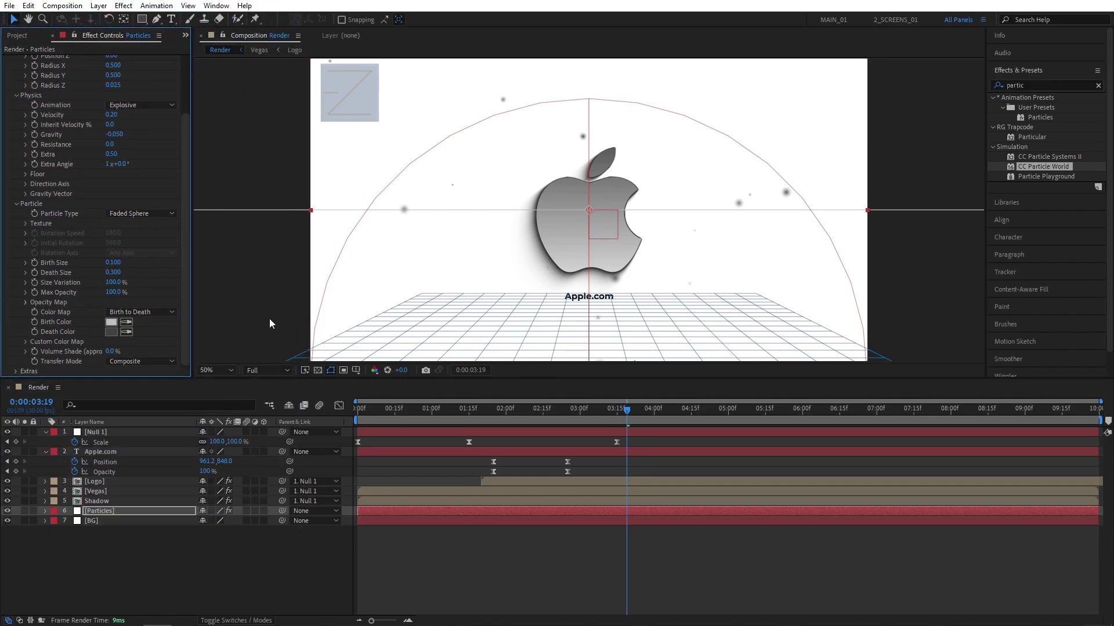
Step: Set the Particles layer's opacity to 75% and preview from the start
left_click(110, 511)
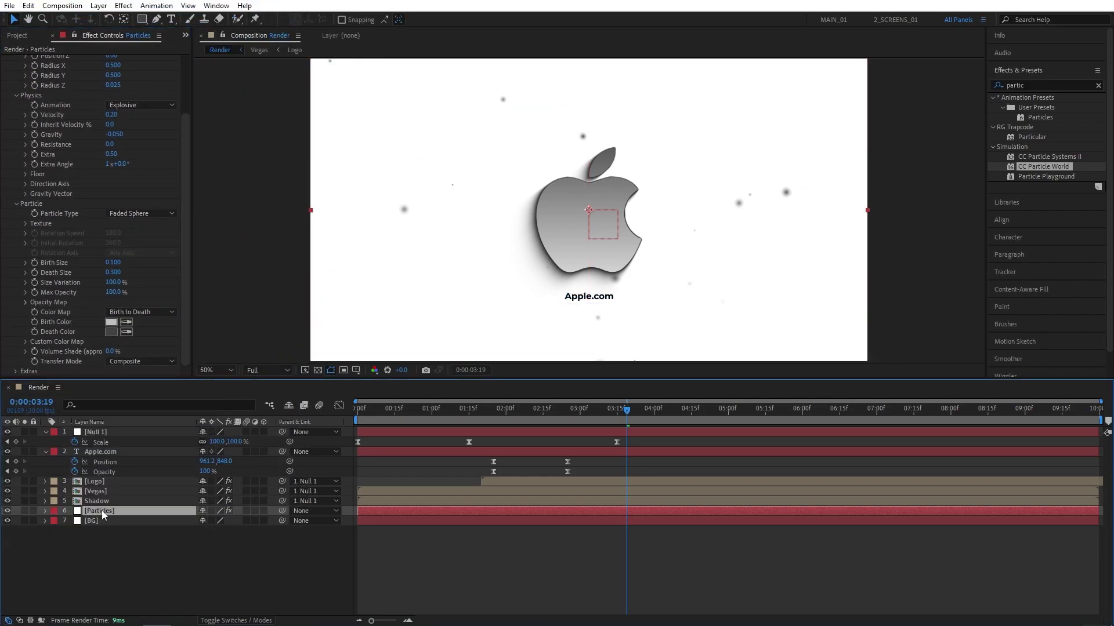
type("t")
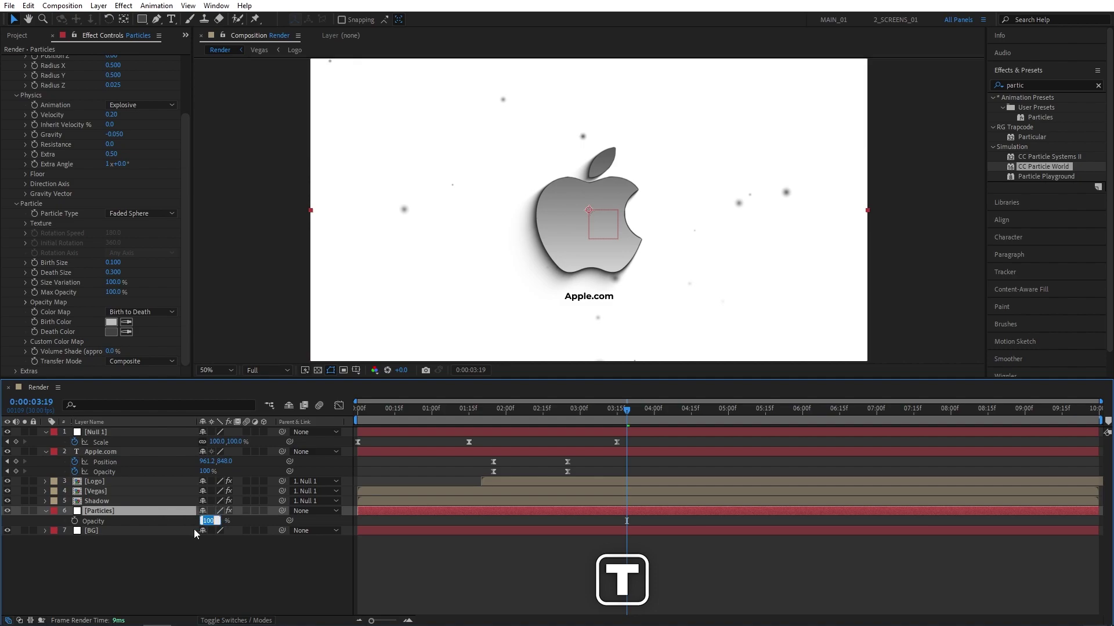
type("75")
key("Return")
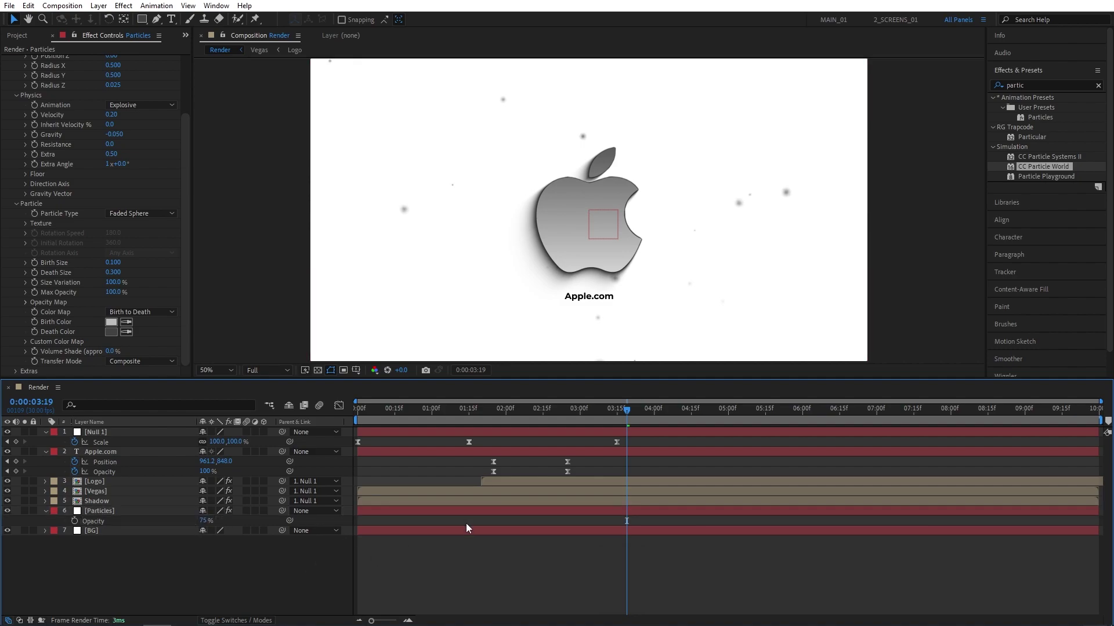
left_click_drag(625, 409, 350, 434)
key("space")
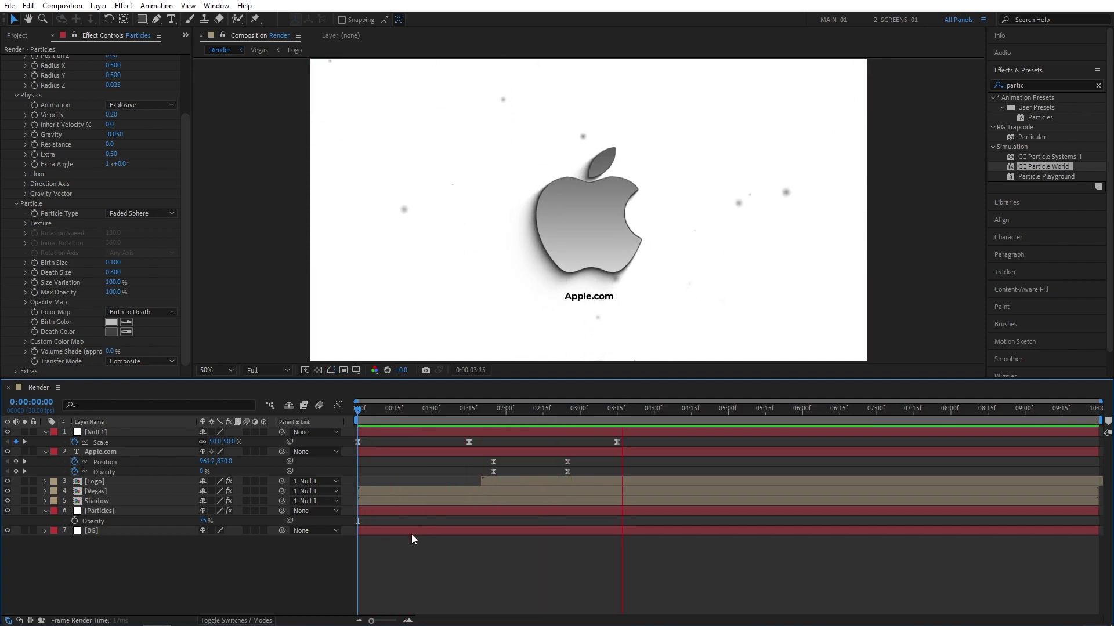
Step: End the work area at 4 seconds and replay the animation
left_click_drag(683, 412, 655, 416)
key("n")
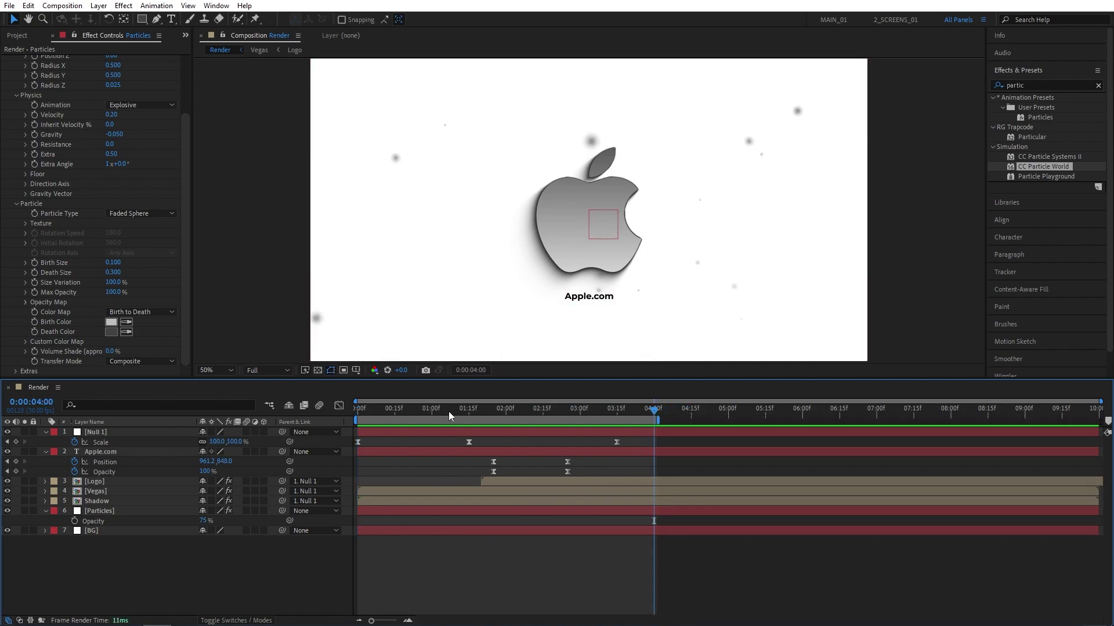
key("space")
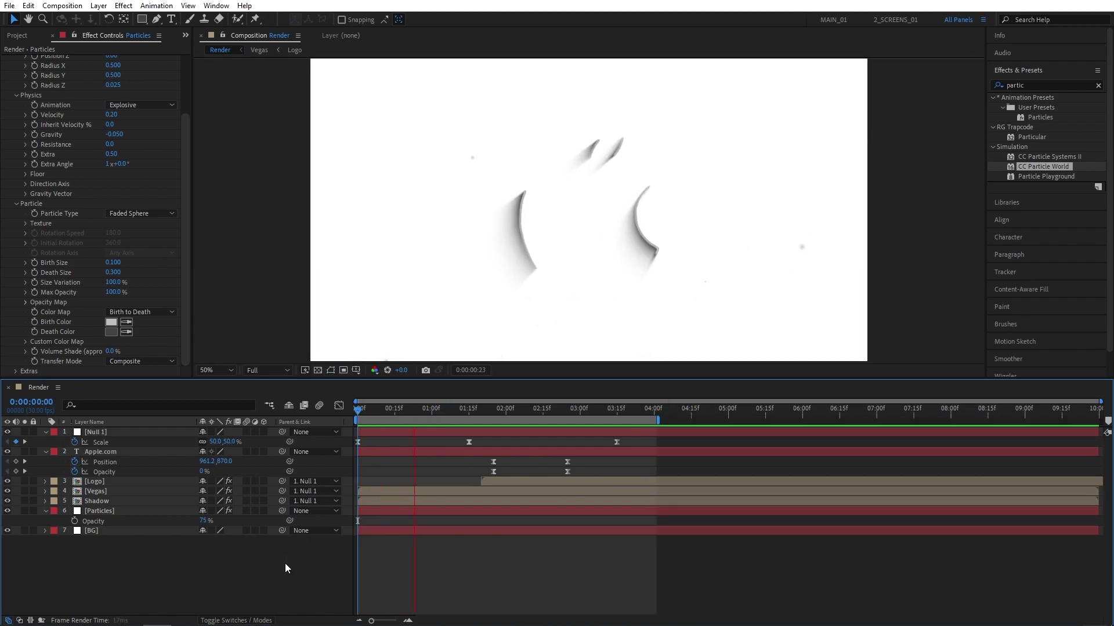